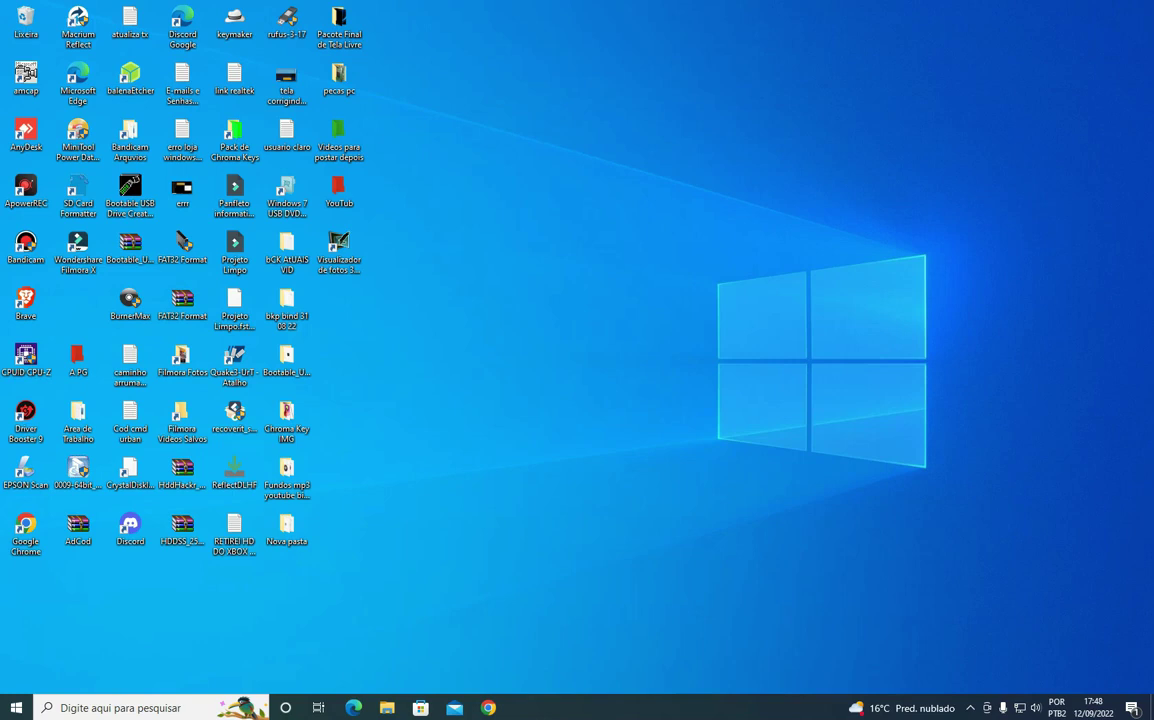
Step: Run control userpasswords2 and add a local user account named AD TUTO with no password
{"action": "key", "text": "super+r"}
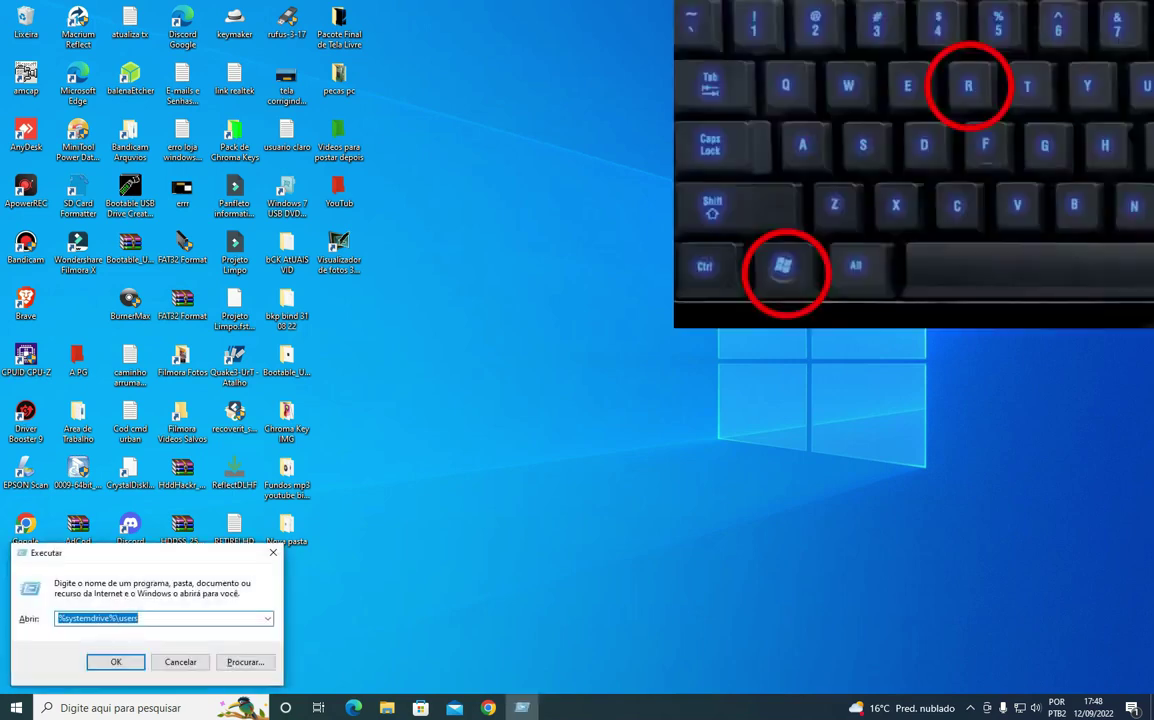
{"action": "key", "text": "ctrl+v"}
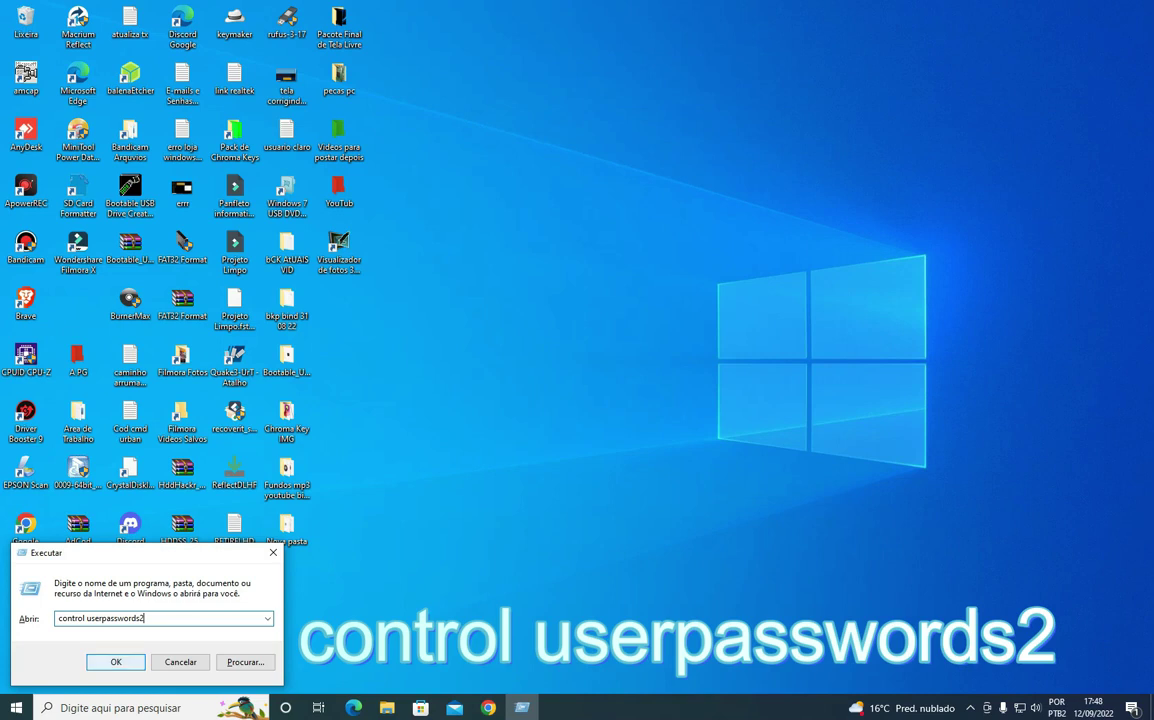
{"action": "key", "text": "Return"}
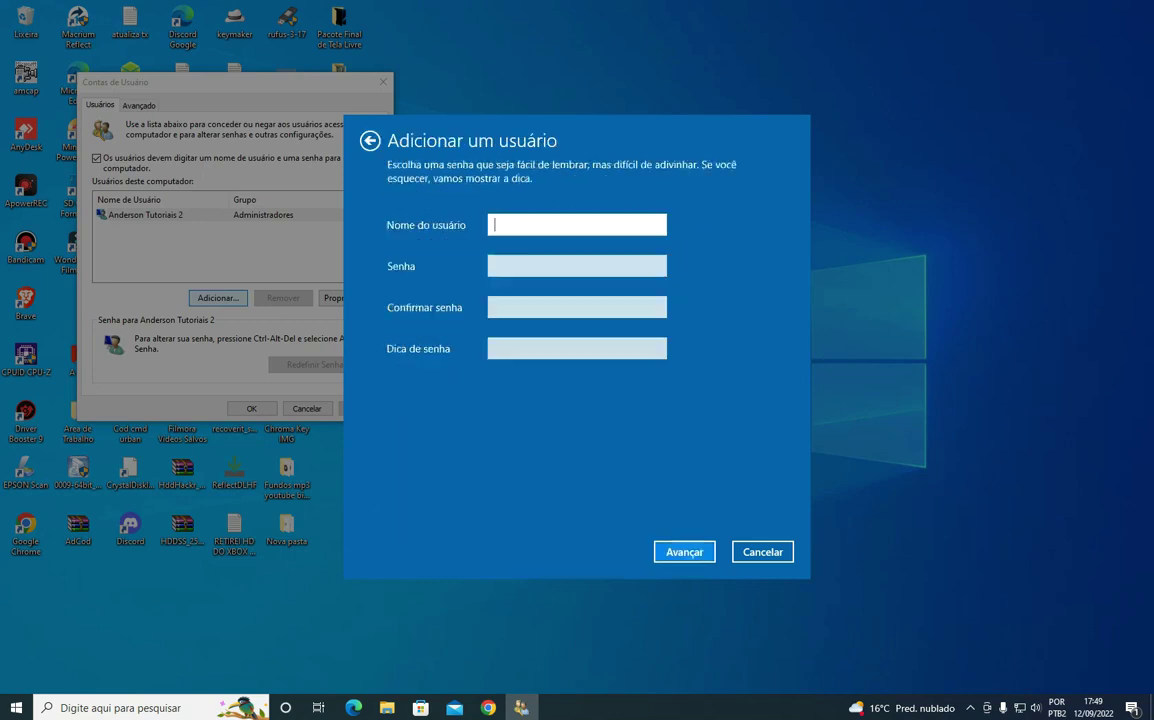
{"action": "type", "text": "AD TUTO"}
{"action": "key", "text": "Return"}
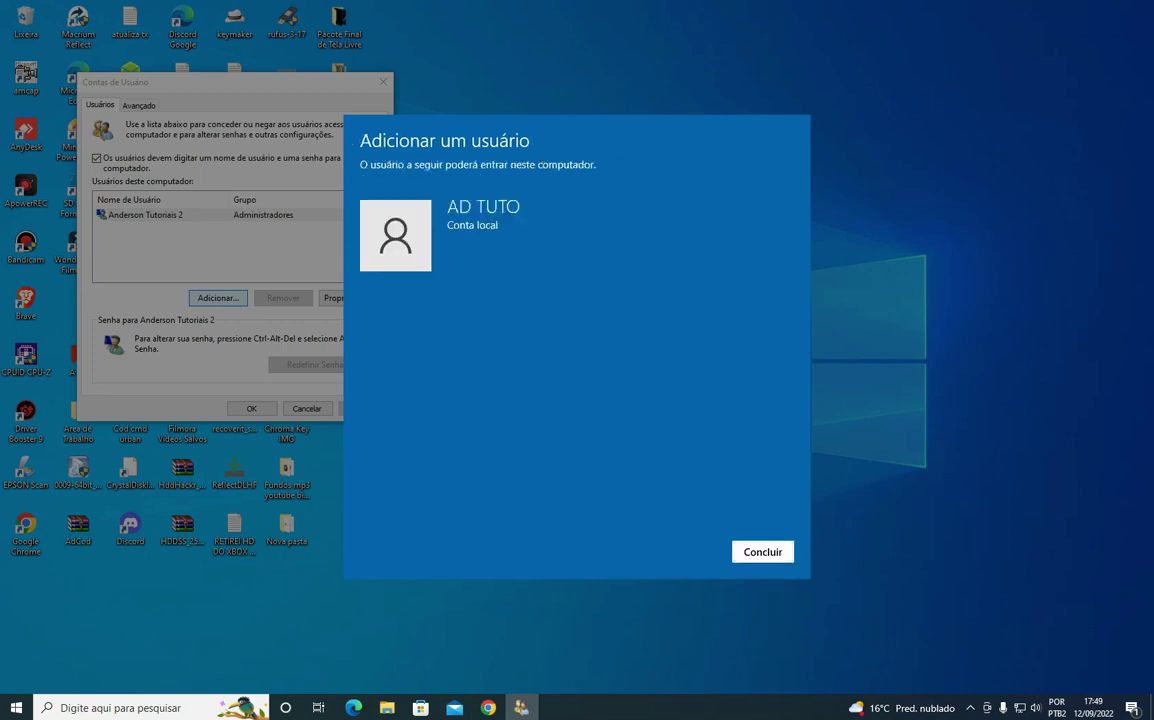
{"action": "left_click", "coordinate": [762, 552]}
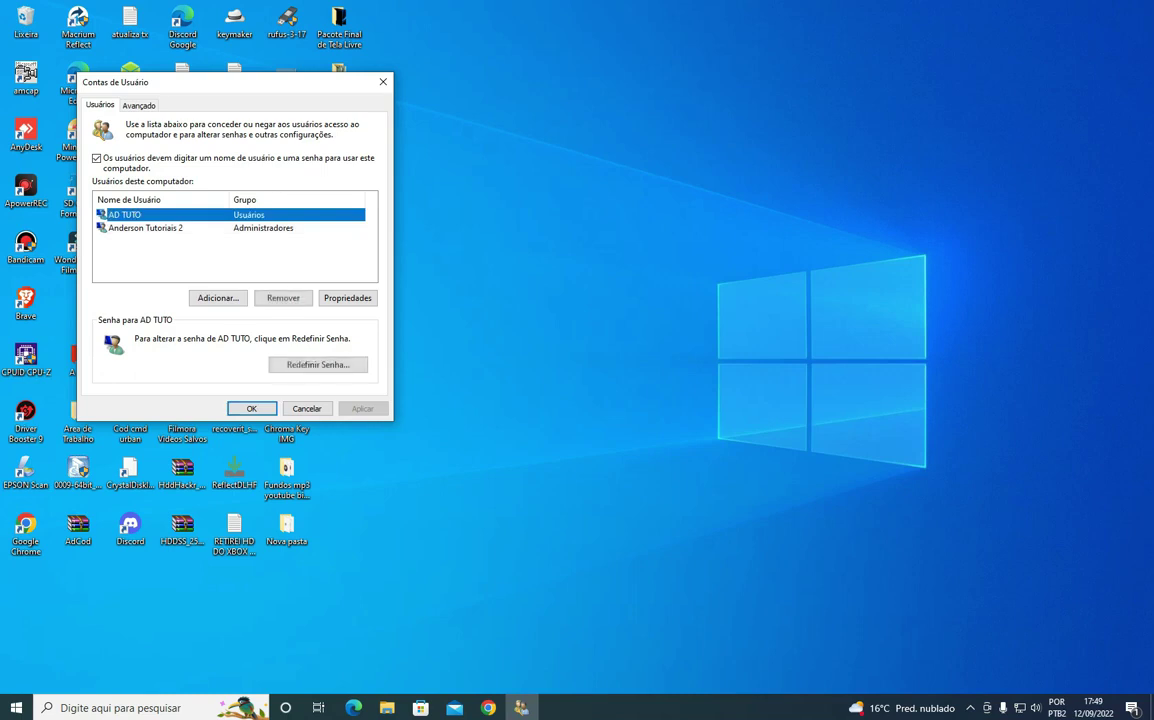
Step: Change the AD TUTO account's group membership to Administrador and close the user accounts window
{"action": "left_click", "coordinate": [347, 297]}
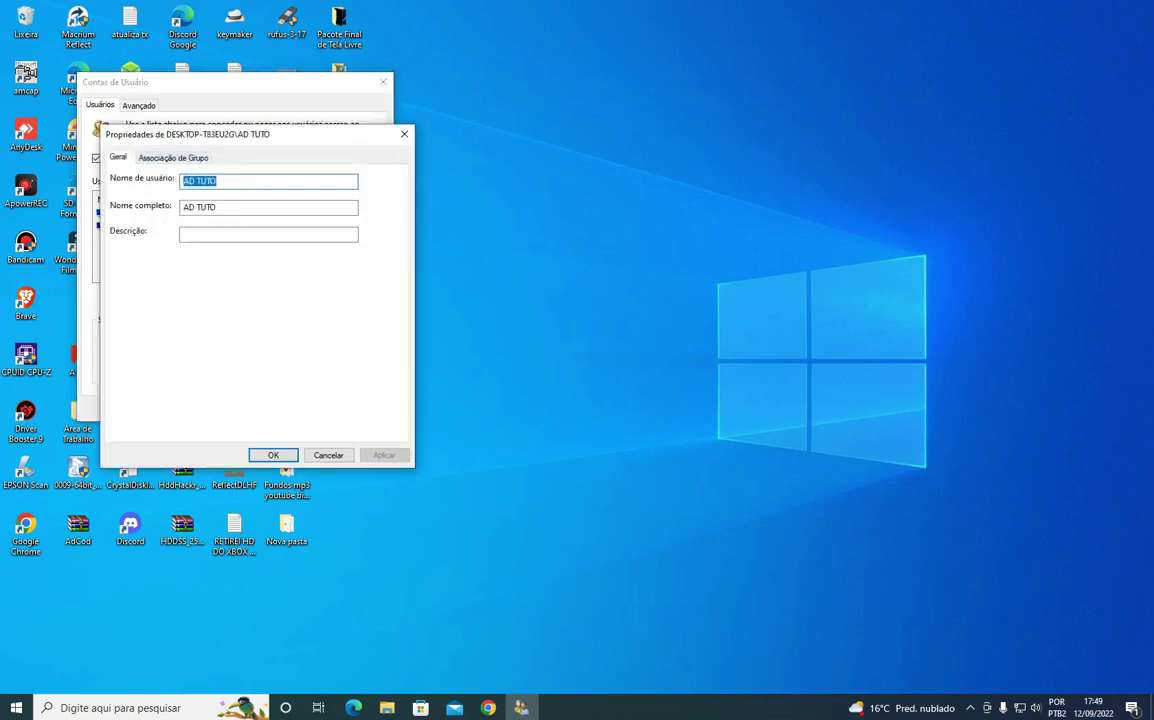
{"action": "key", "text": "ctrl+Tab"}
{"action": "left_click", "coordinate": [120, 246]}
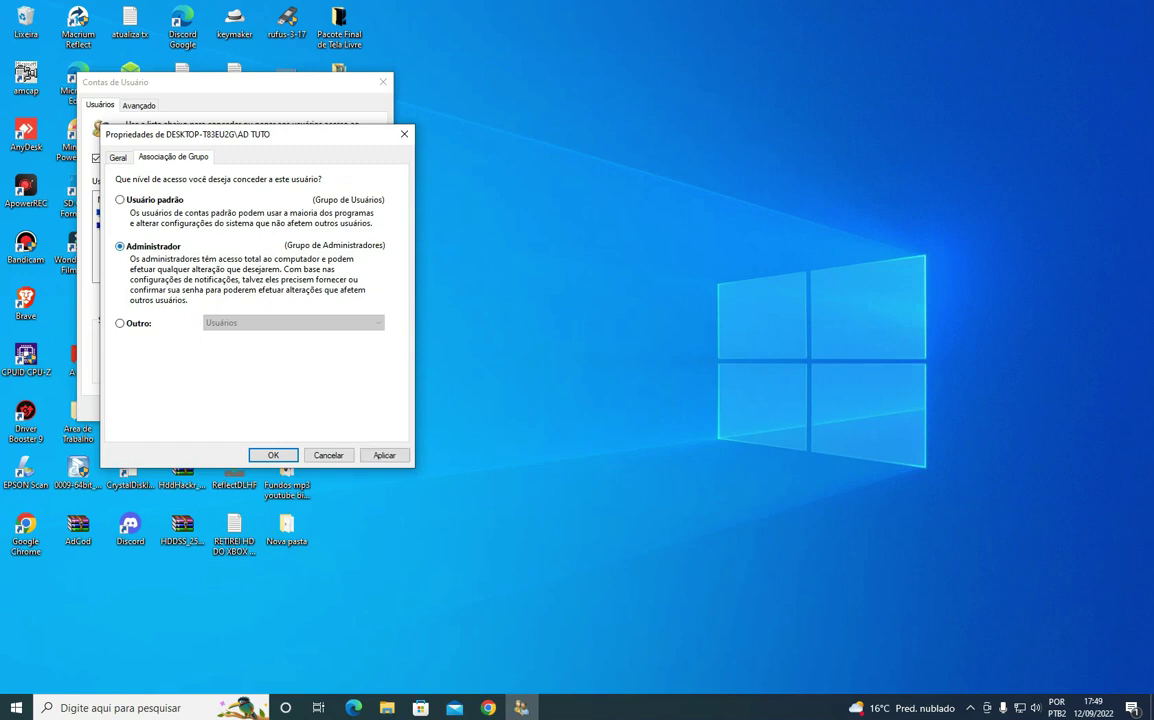
{"action": "left_click", "coordinate": [384, 455]}
{"action": "key", "text": "Return"}
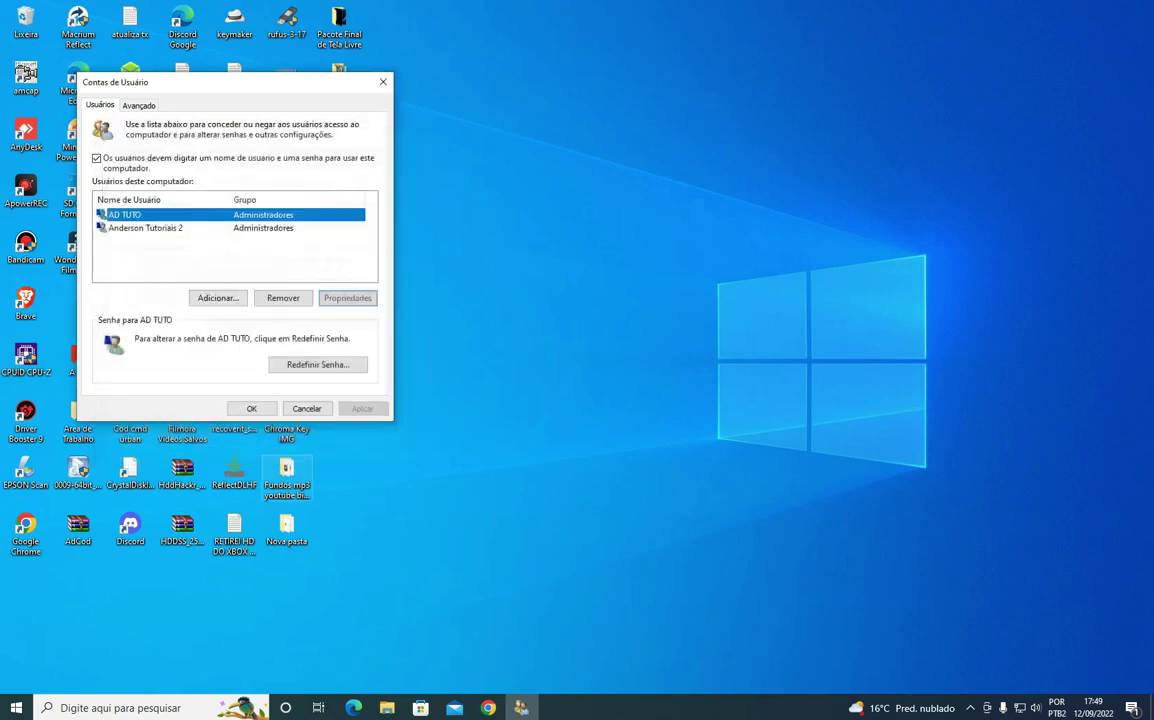
{"action": "left_click", "coordinate": [245, 407]}
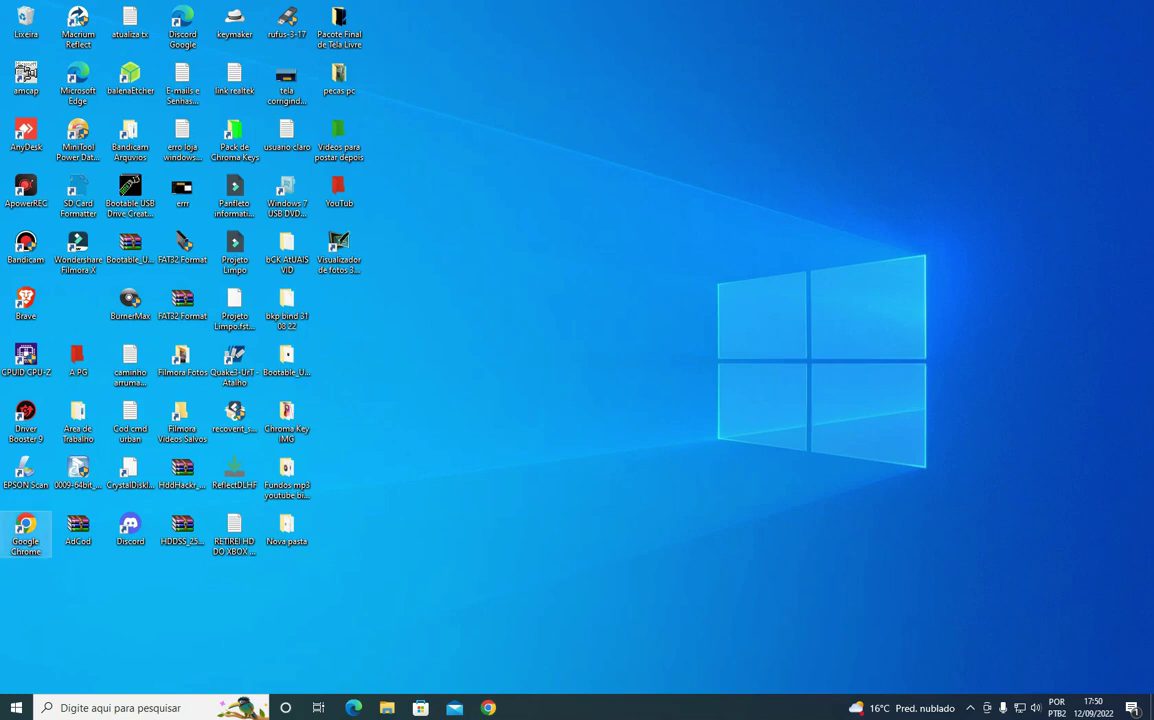
{"action": "right_click", "coordinate": [475, 215]}
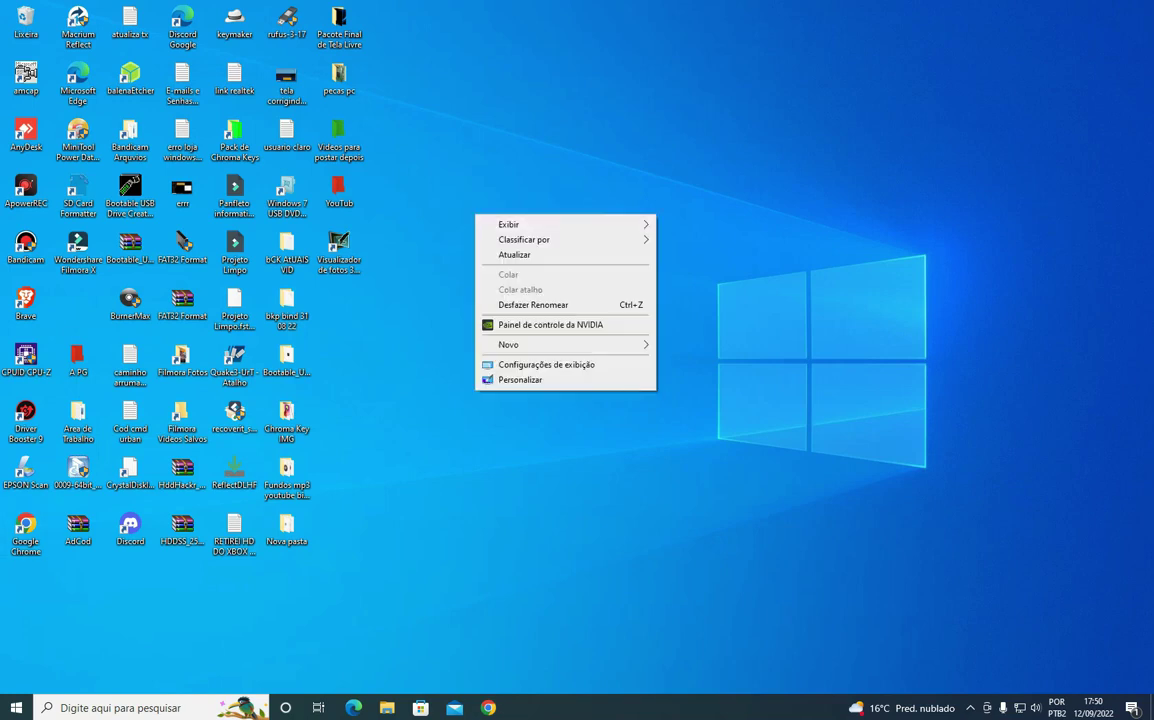
{"action": "right_click", "coordinate": [55, 455]}
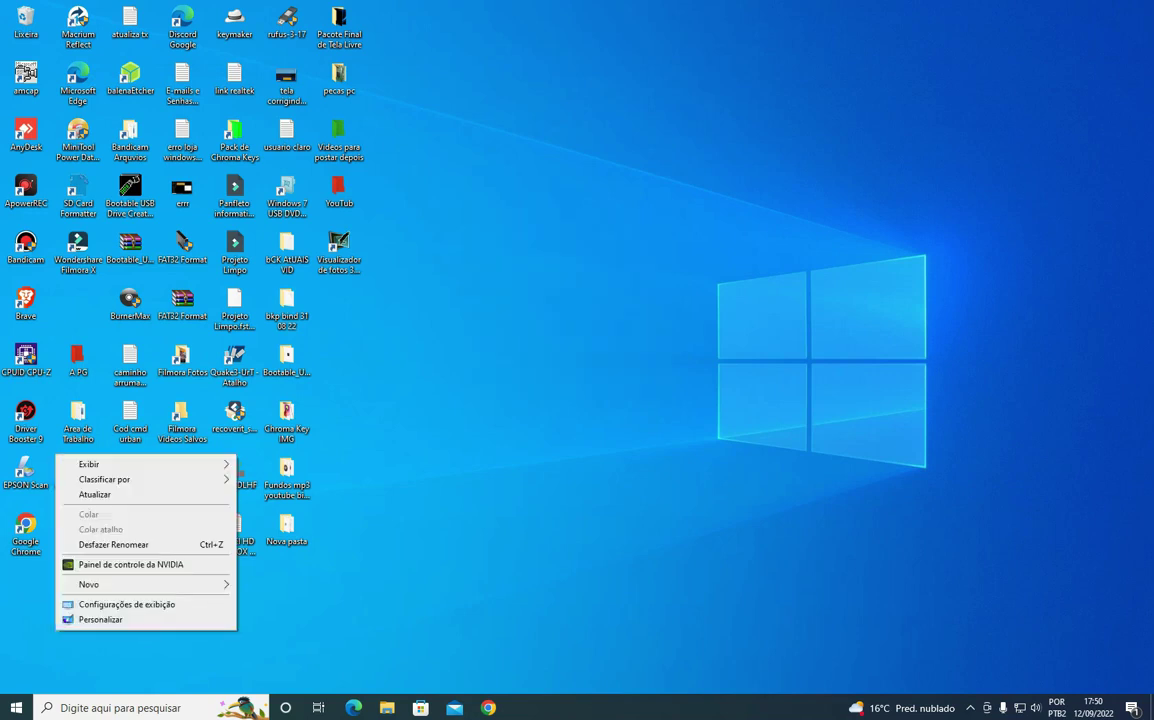
{"action": "key", "text": "Escape"}
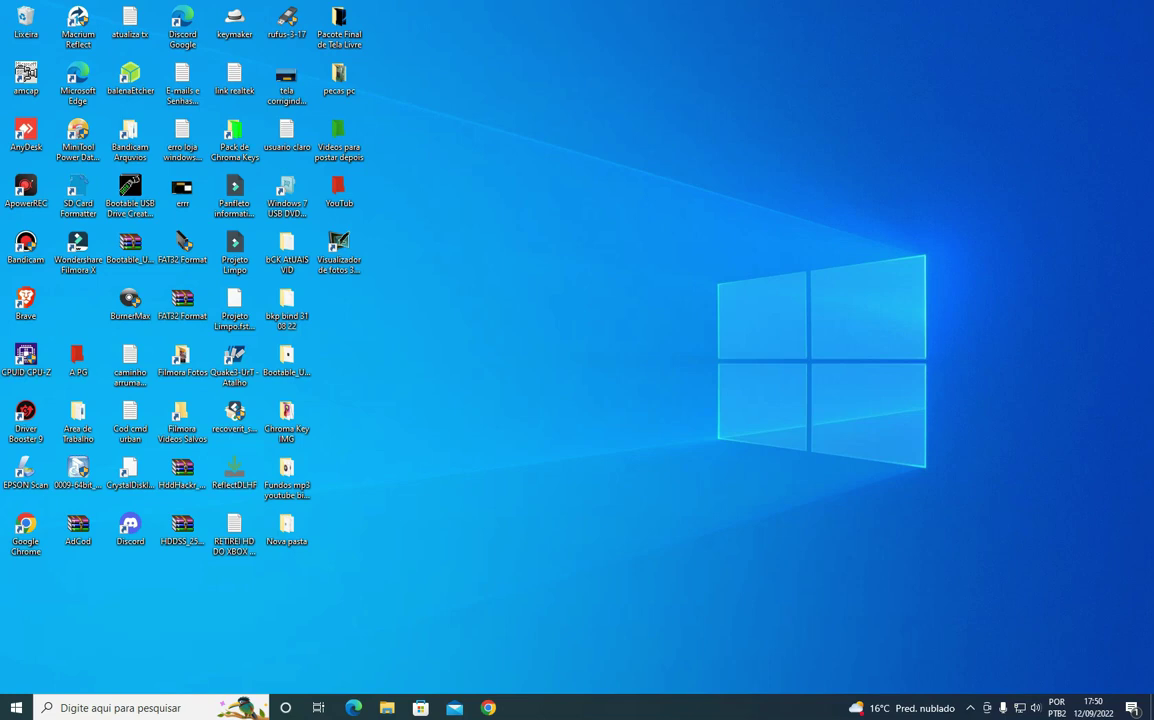
{"action": "left_click_drag", "start_coordinate": [13, 628], "coordinate": [232, 660]}
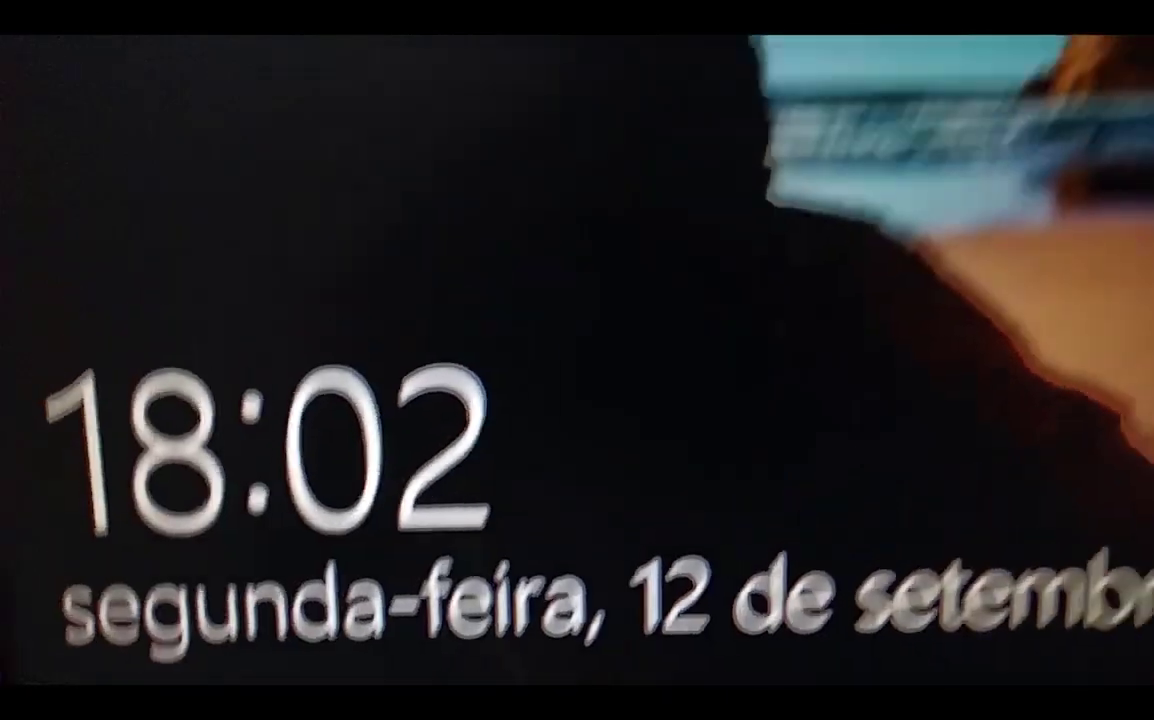
Step: Sign in to Windows with the AD TUTO account from the lock screen
{"action": "left_click", "coordinate": [873, 523]}
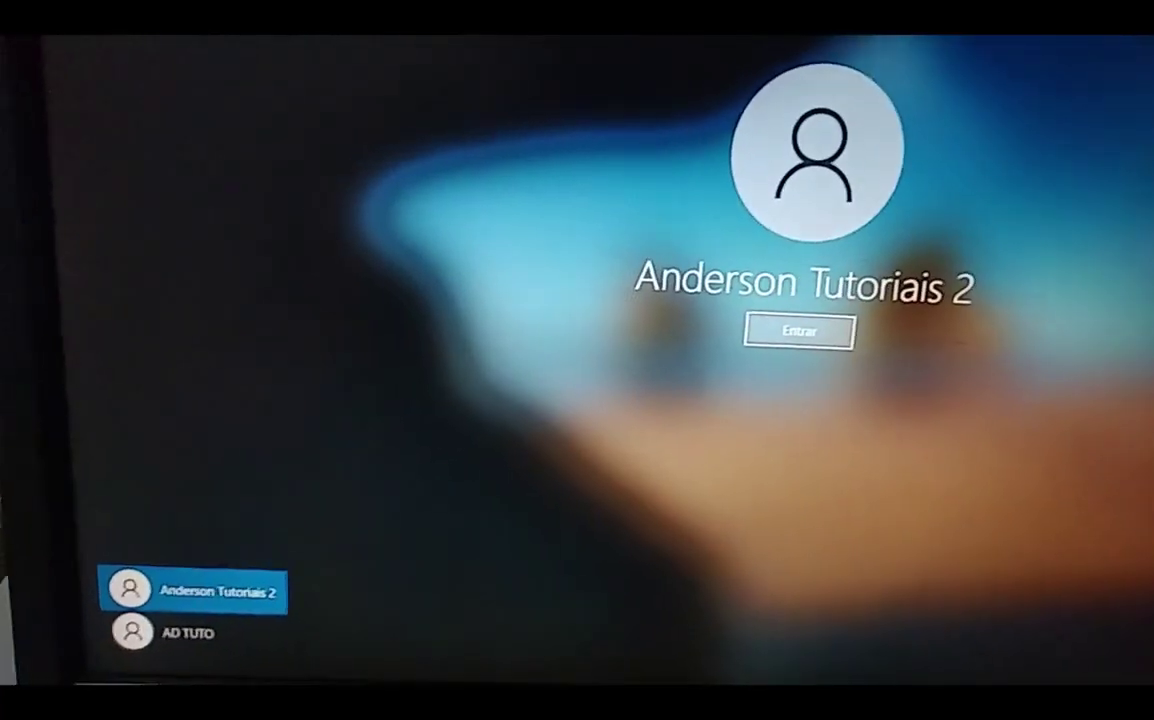
{"action": "left_click", "coordinate": [230, 599]}
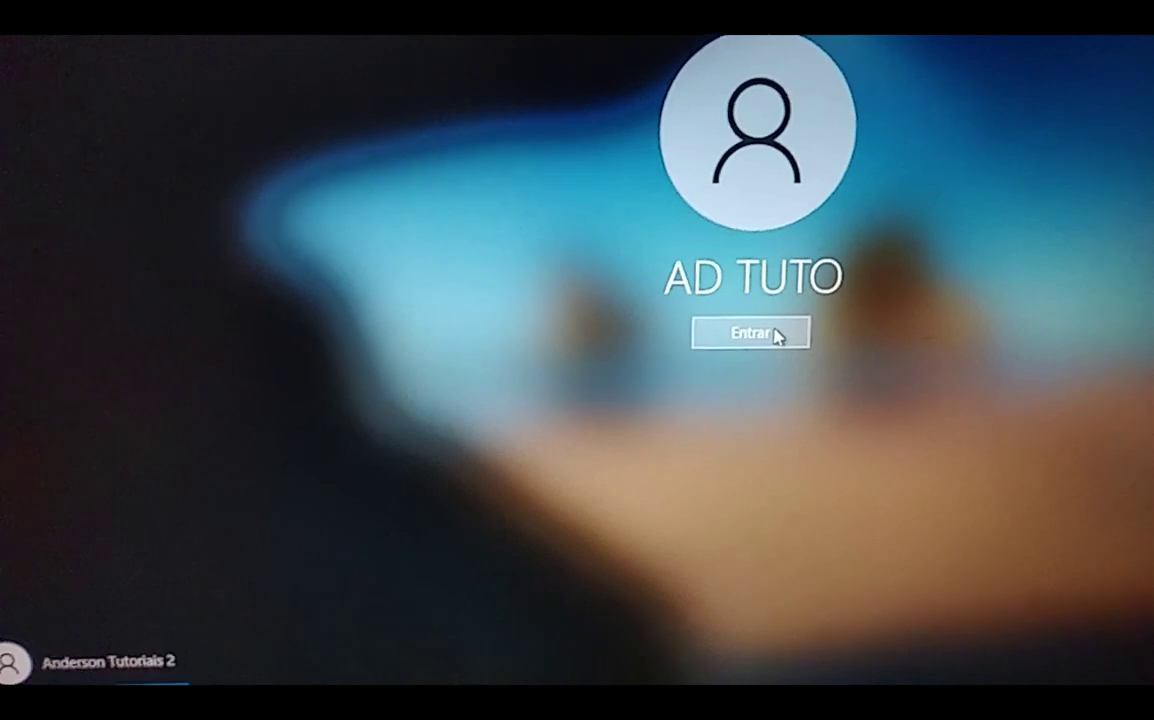
{"action": "left_click", "coordinate": [910, 238]}
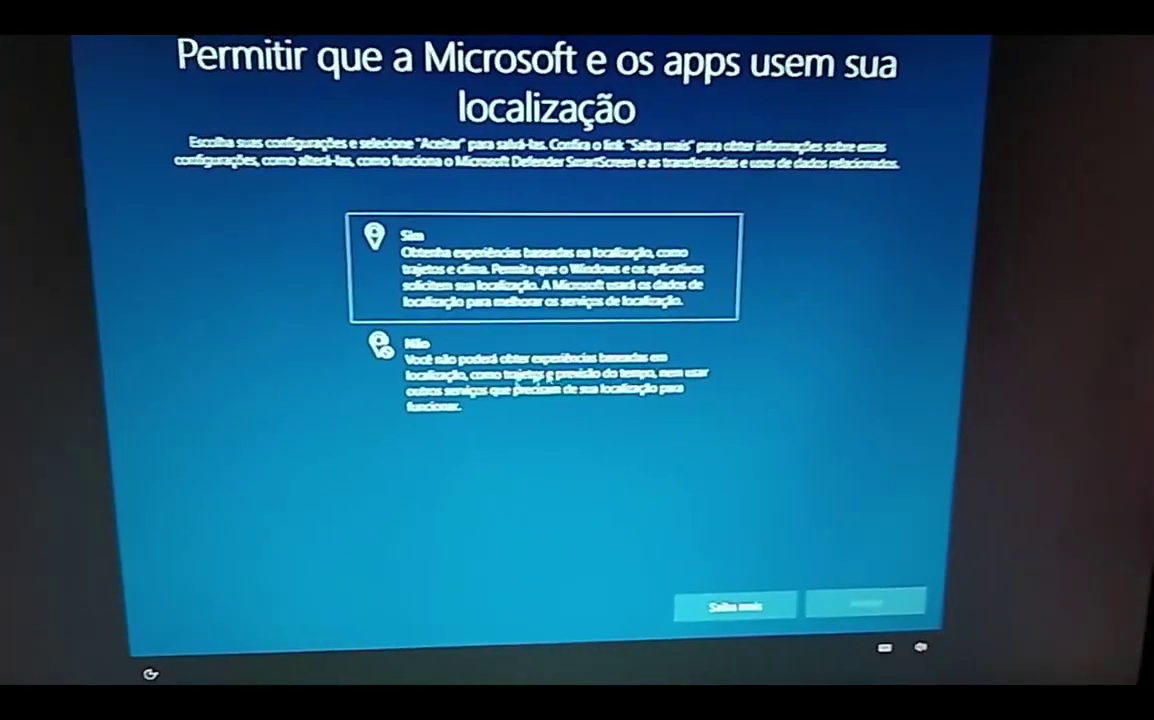
Step: Answer Não to location access and to Localizar meu dispositivo in the privacy setup, accepting the choices
{"action": "left_click", "coordinate": [572, 402]}
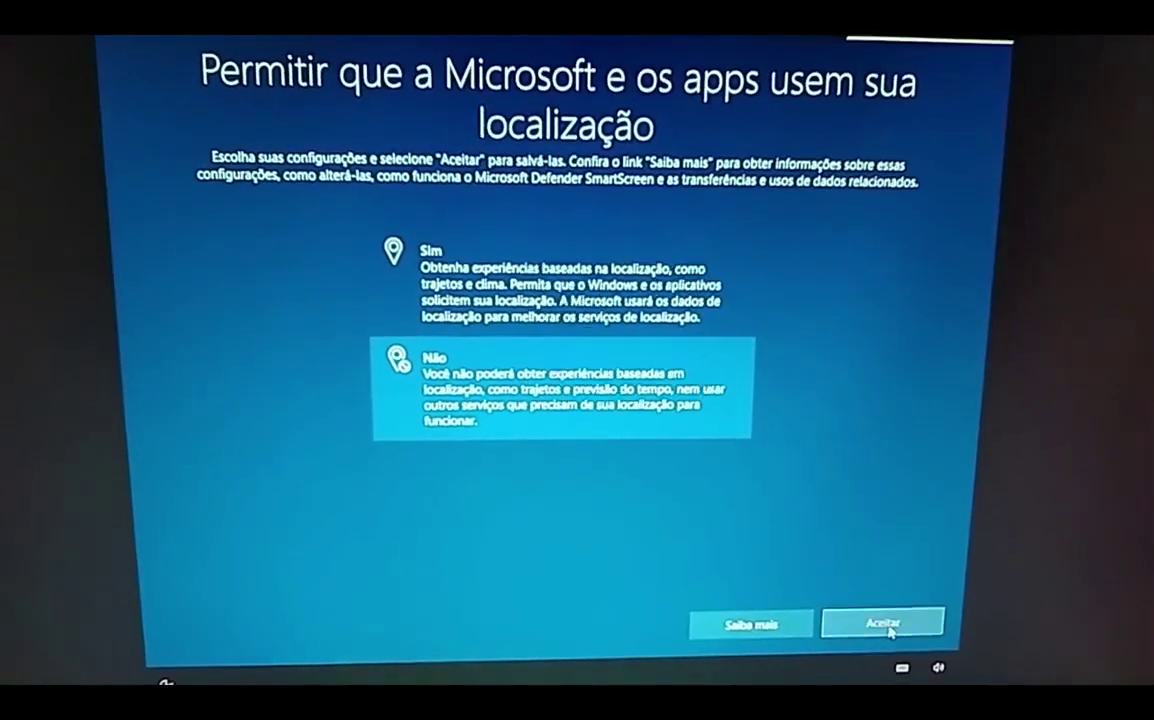
{"action": "left_click", "coordinate": [888, 632]}
{"action": "left_click", "coordinate": [700, 395]}
{"action": "left_click", "coordinate": [832, 622]}
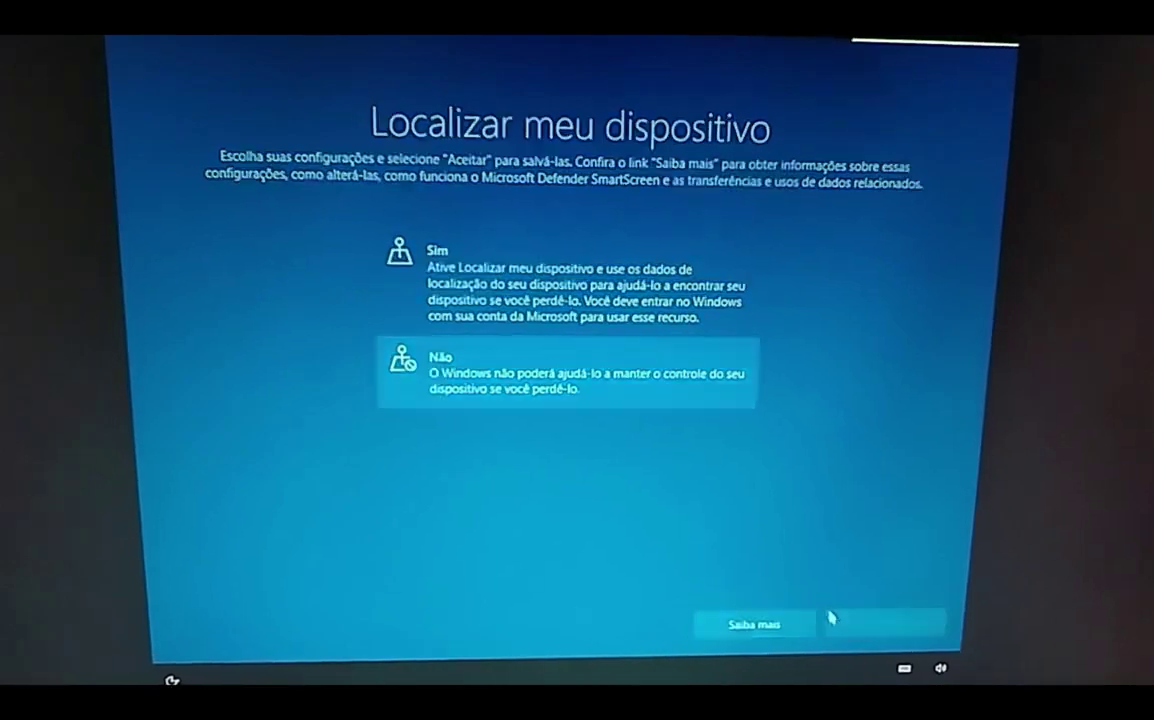
{"action": "left_click", "coordinate": [730, 570]}
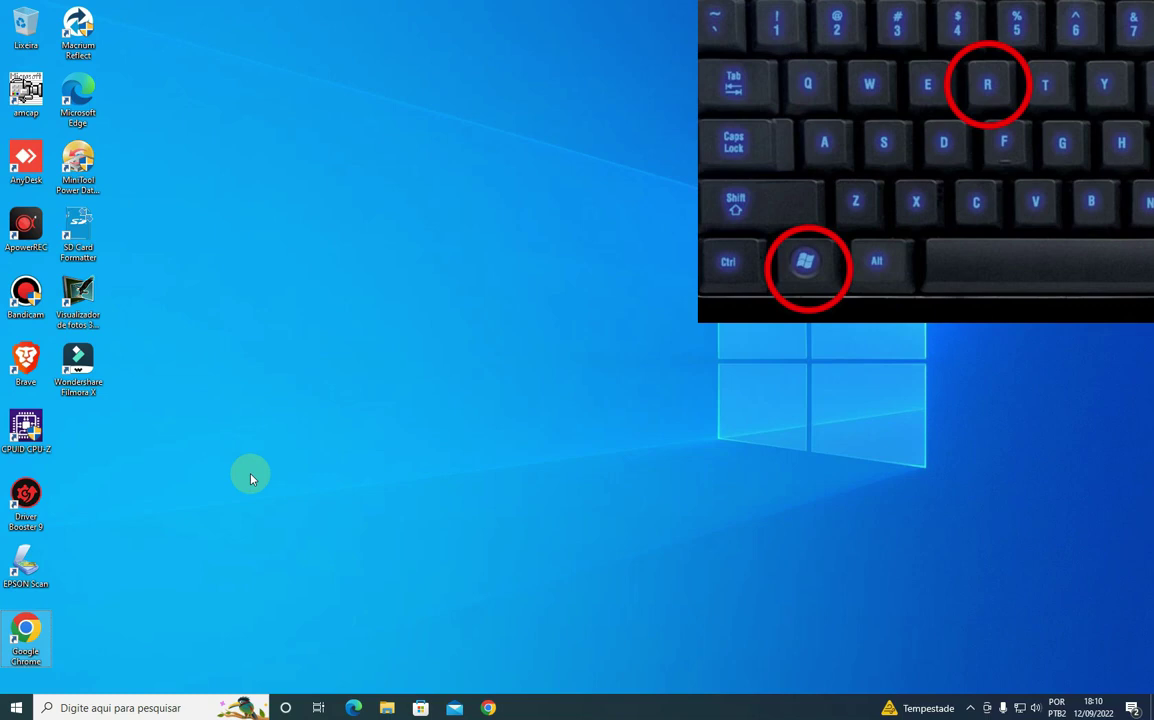
Step: Run %systemdrive%\users and open the old account's profile folder, granting permanent access to it
{"action": "key", "text": "super+r"}
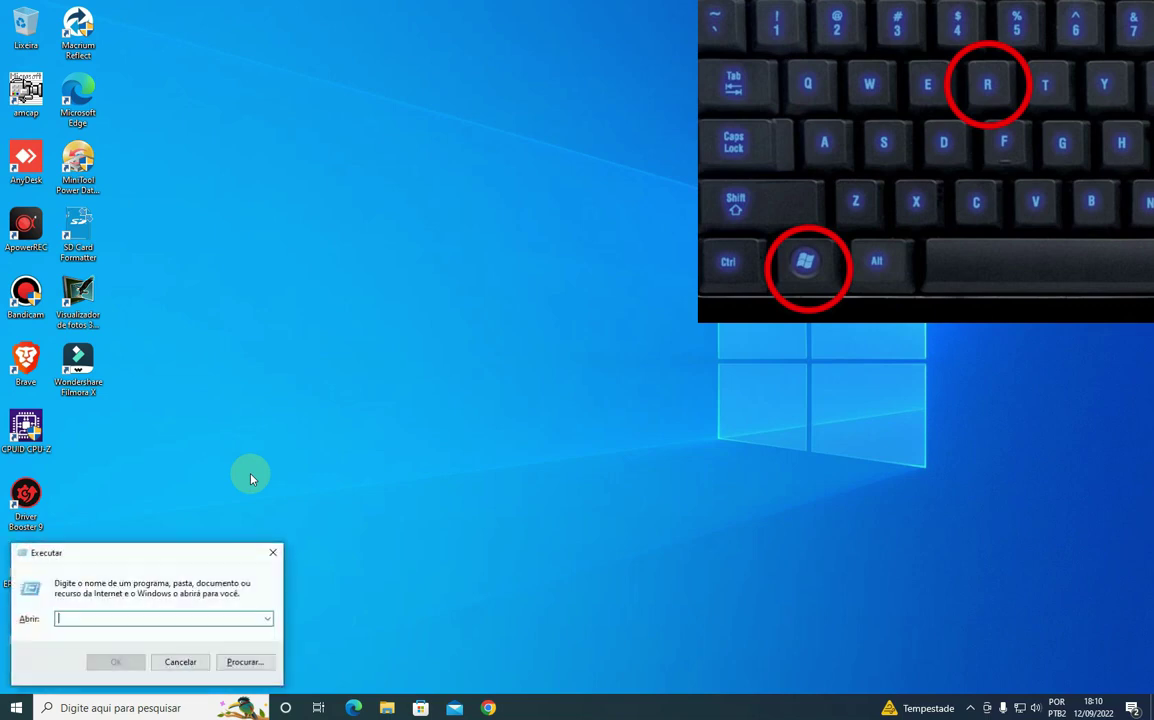
{"action": "type", "text": "%systemdrive%\\users"}
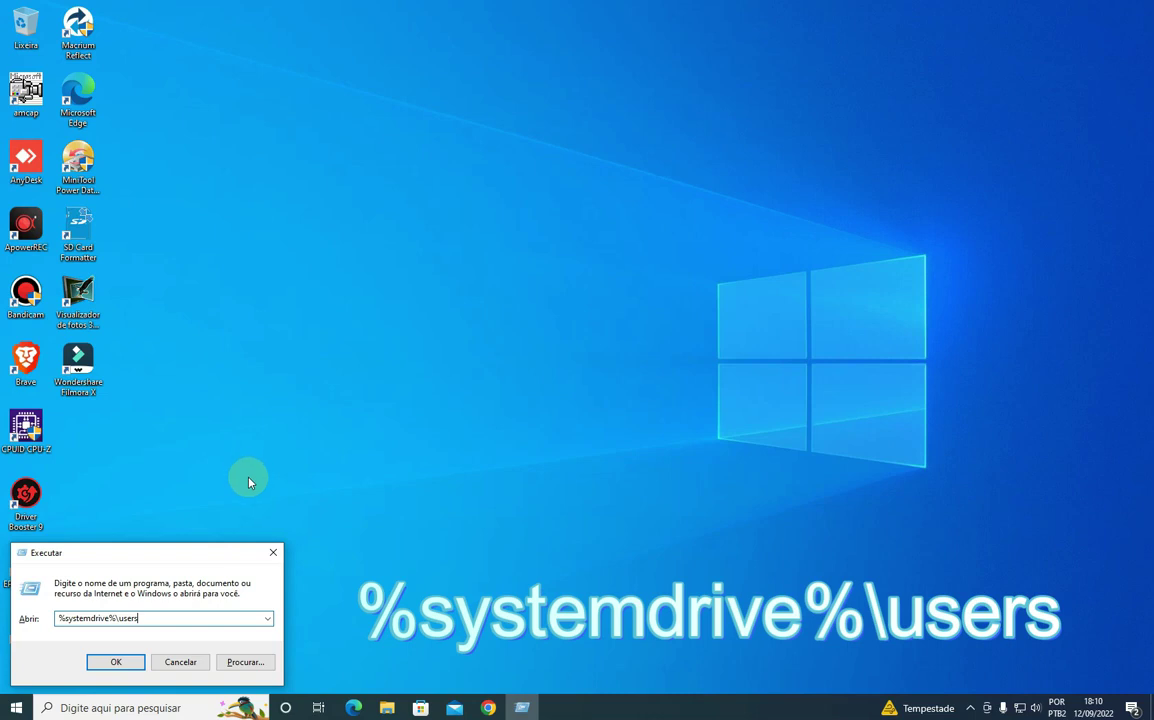
{"action": "left_click", "coordinate": [133, 666]}
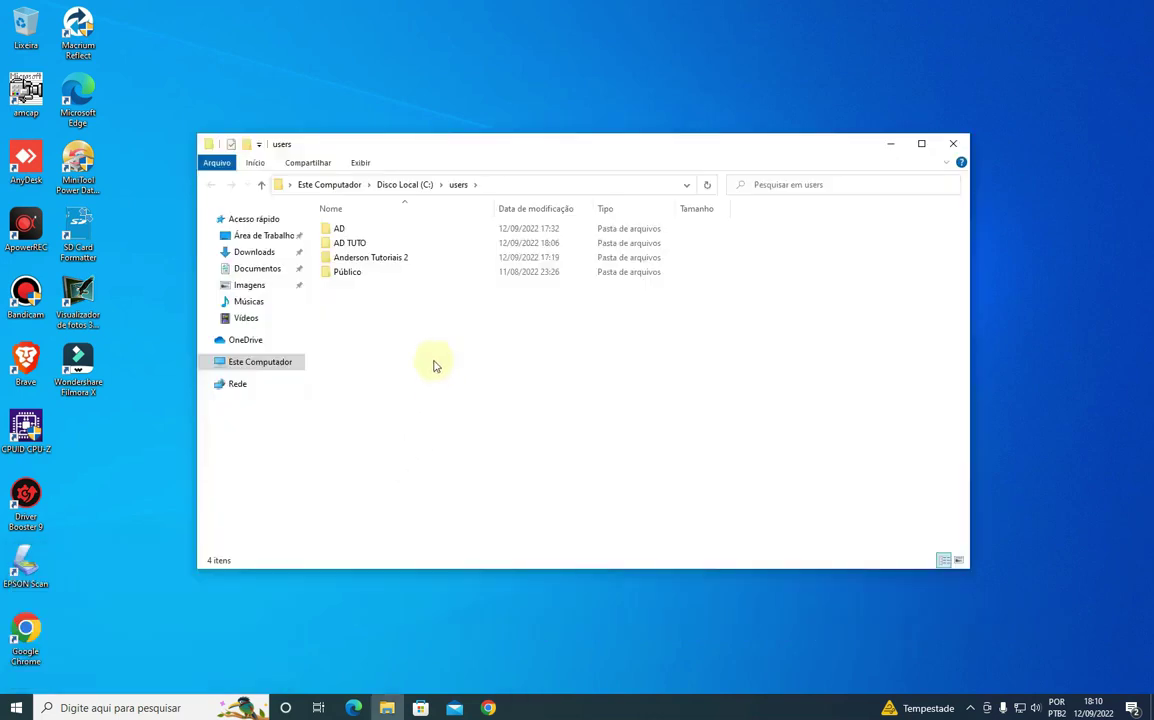
{"action": "left_click", "coordinate": [389, 260]}
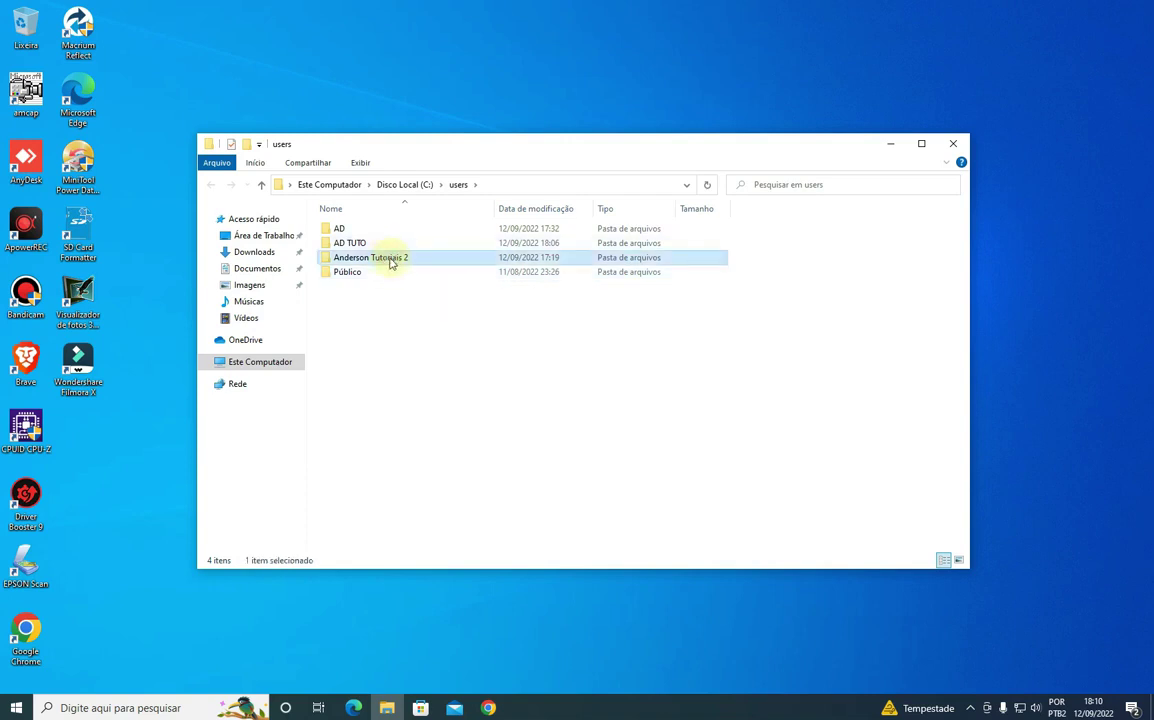
{"action": "double_click", "coordinate": [391, 262]}
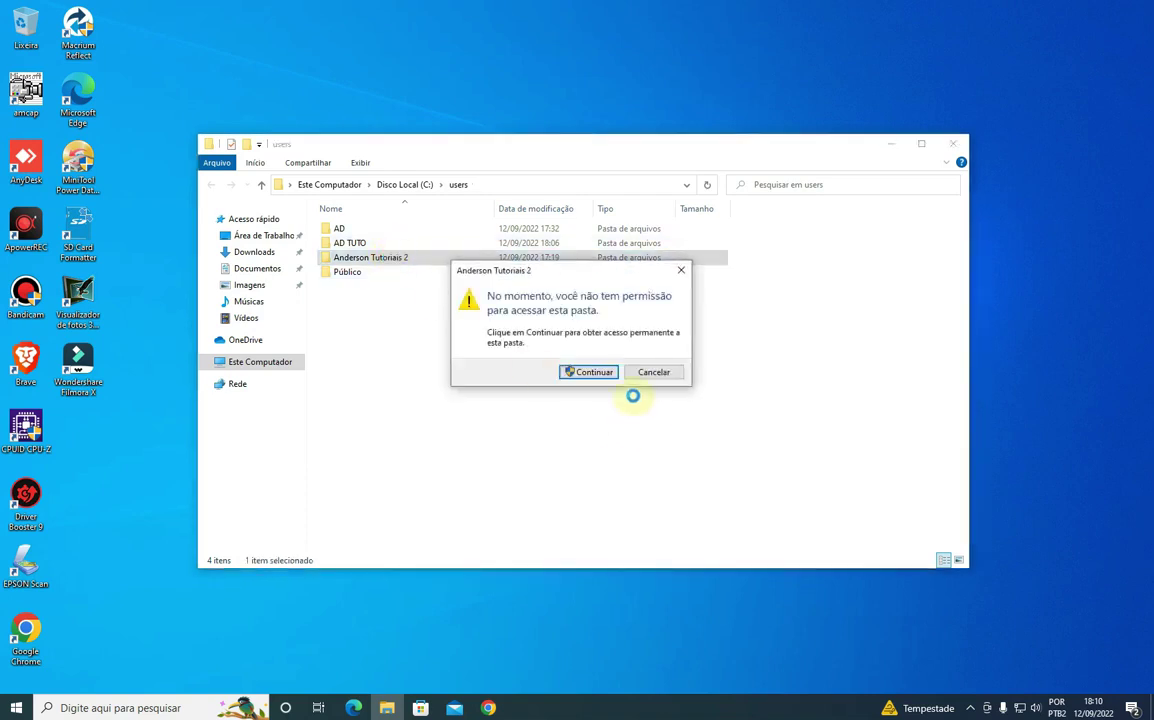
{"action": "left_click", "coordinate": [594, 372]}
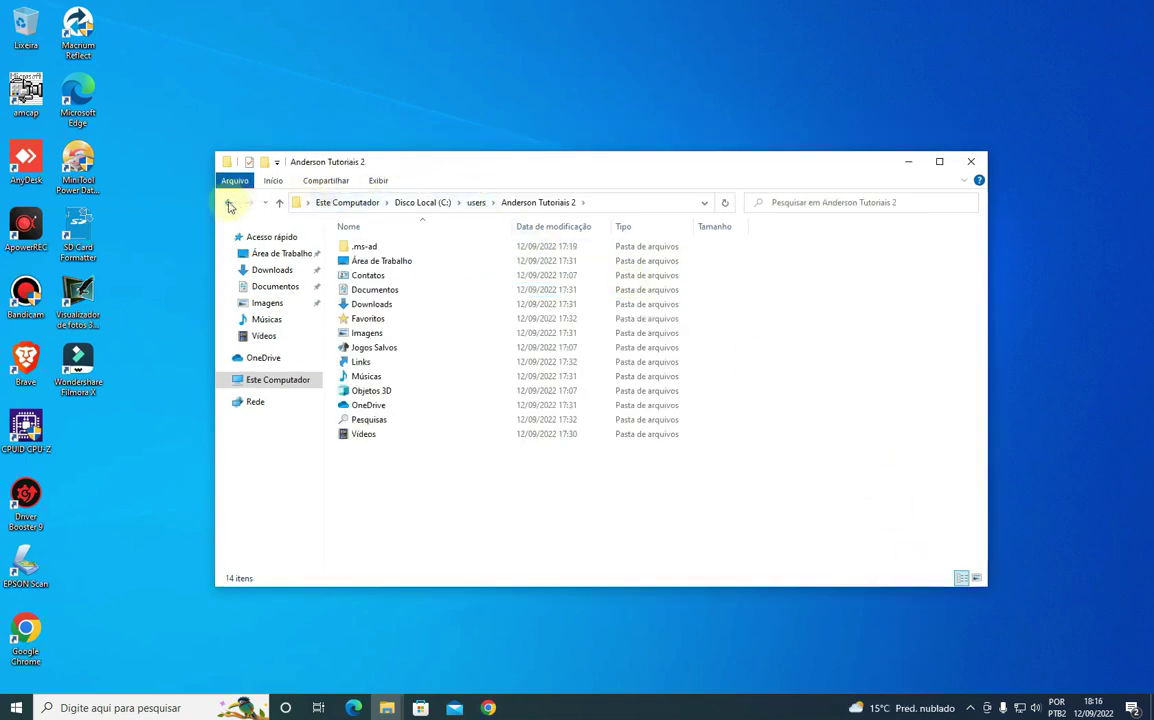
{"action": "left_click", "coordinate": [228, 202]}
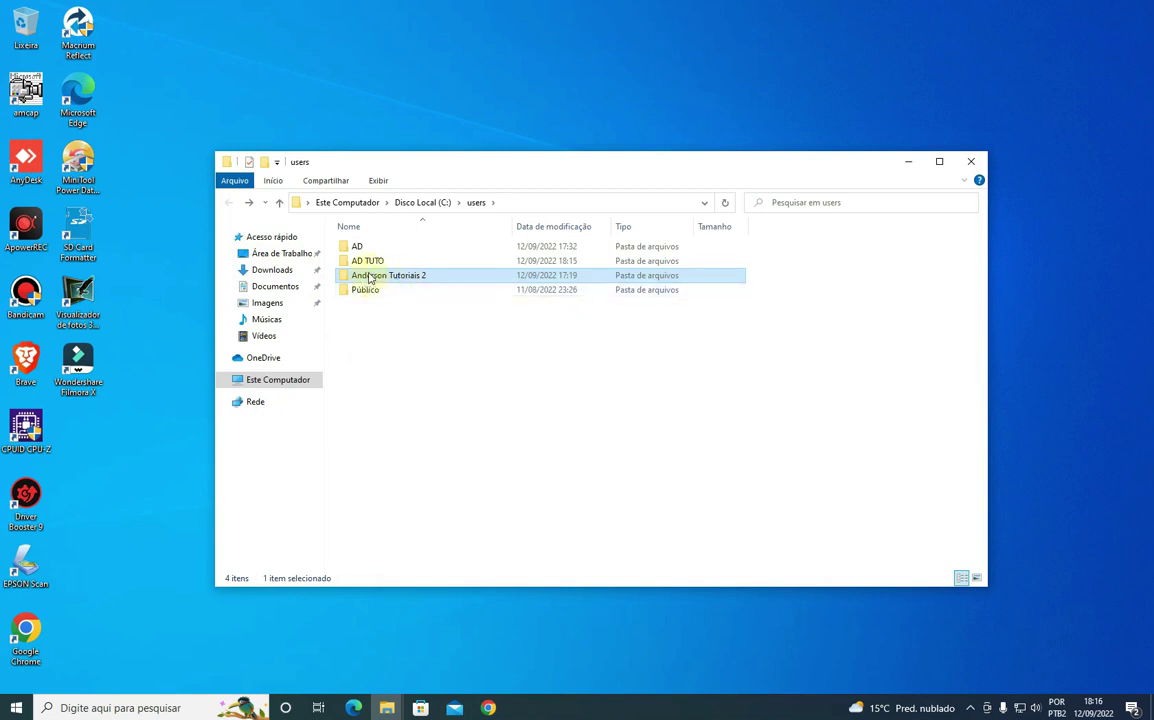
{"action": "left_click", "coordinate": [370, 262]}
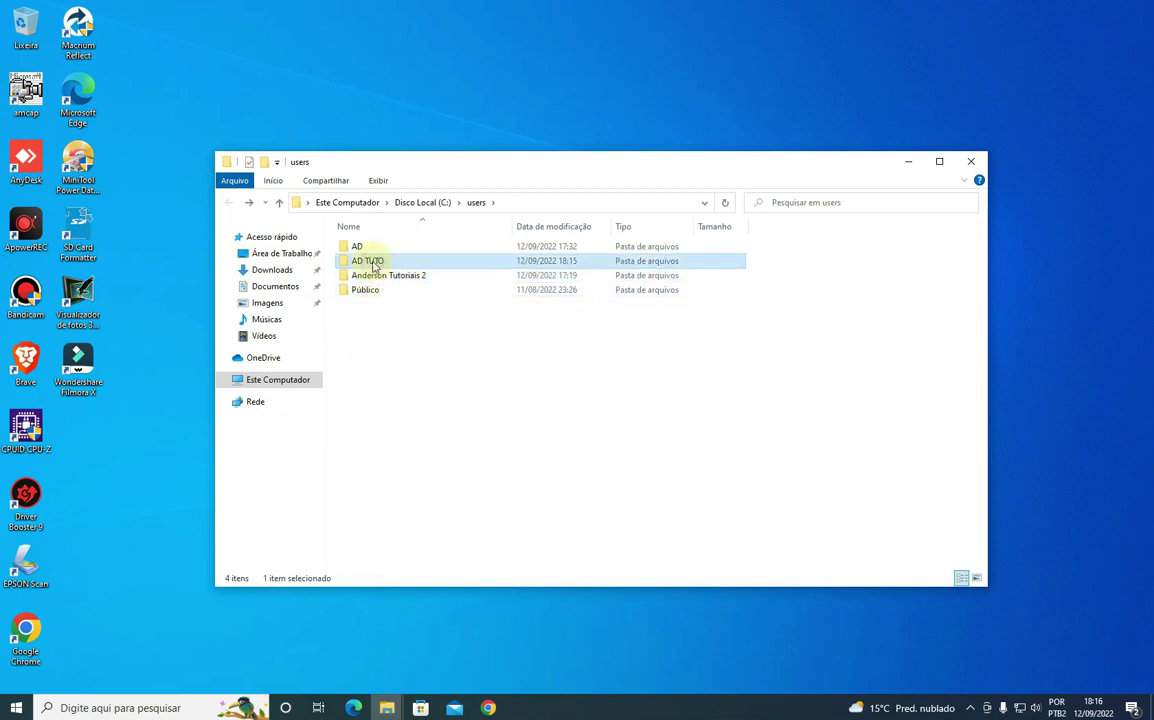
{"action": "left_click", "coordinate": [545, 281]}
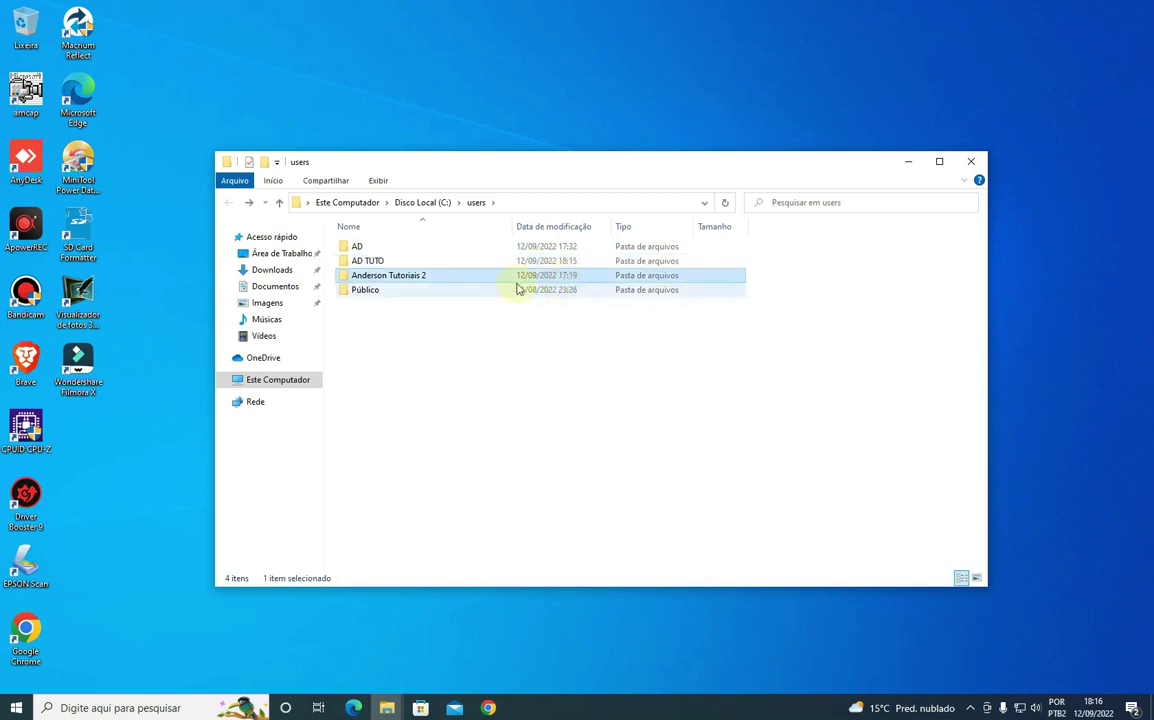
{"action": "left_click", "coordinate": [563, 262]}
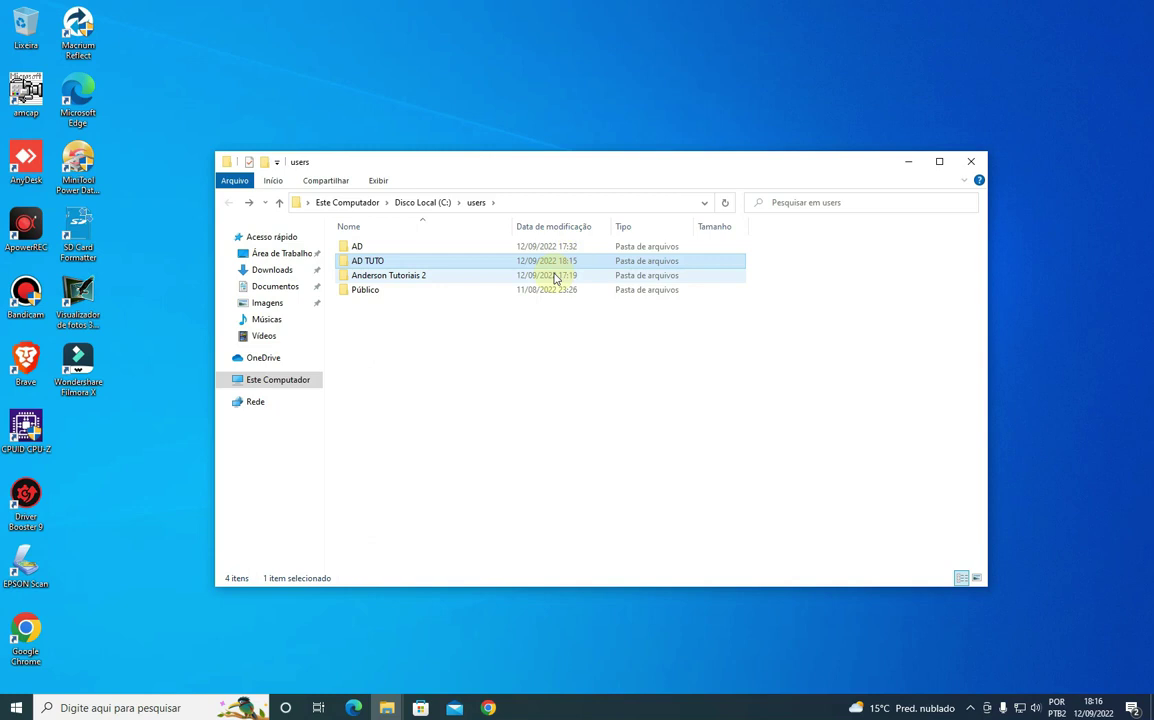
Step: Move all folders from the old account's profile folder into the AD TUTO profile folder
{"action": "double_click", "coordinate": [556, 279]}
{"action": "key", "text": "ctrl+a"}
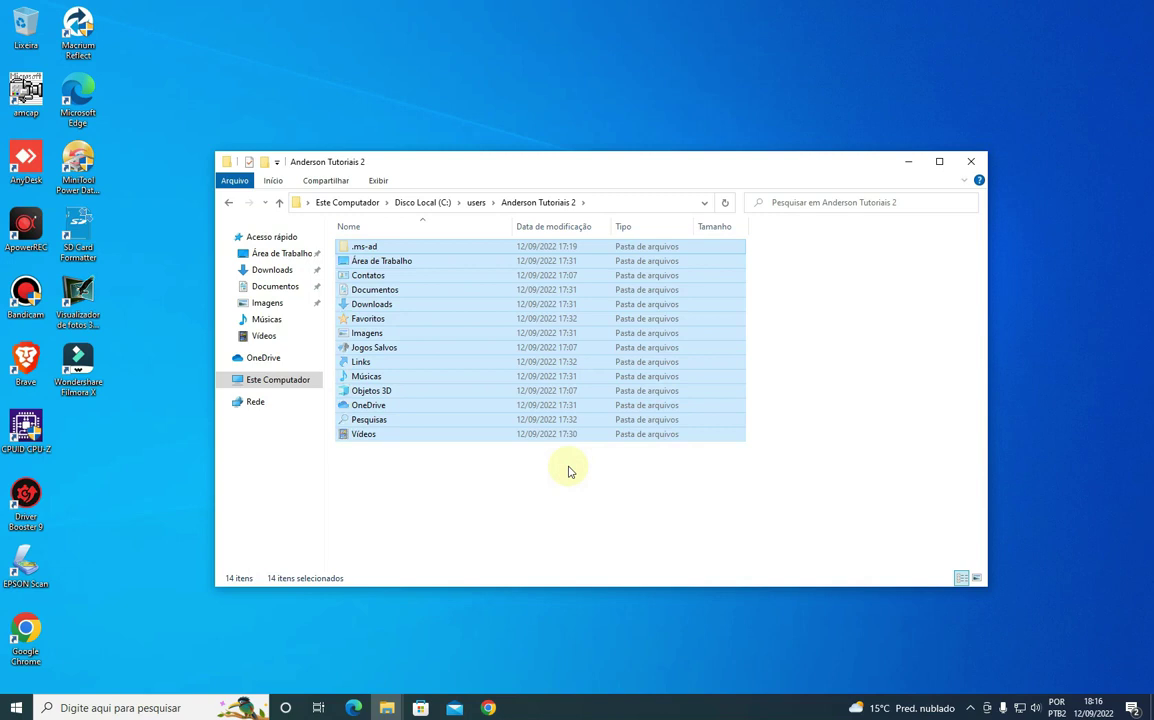
{"action": "key", "text": "ctrl+x"}
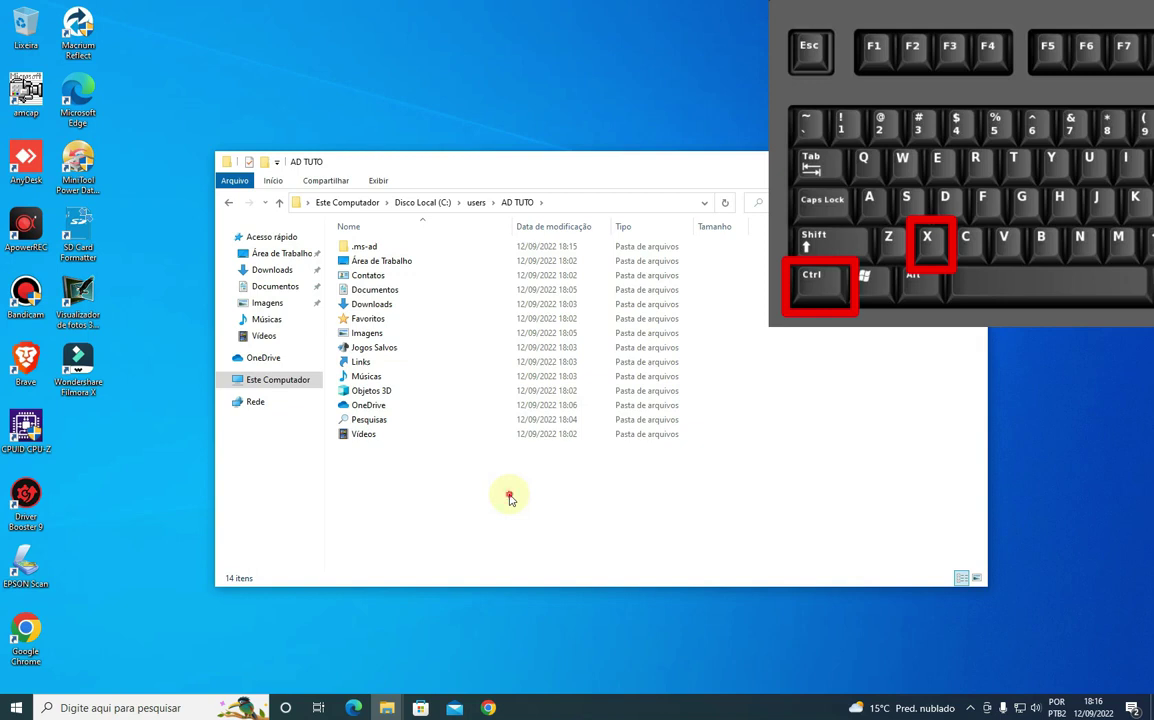
{"action": "key", "text": "ctrl+a"}
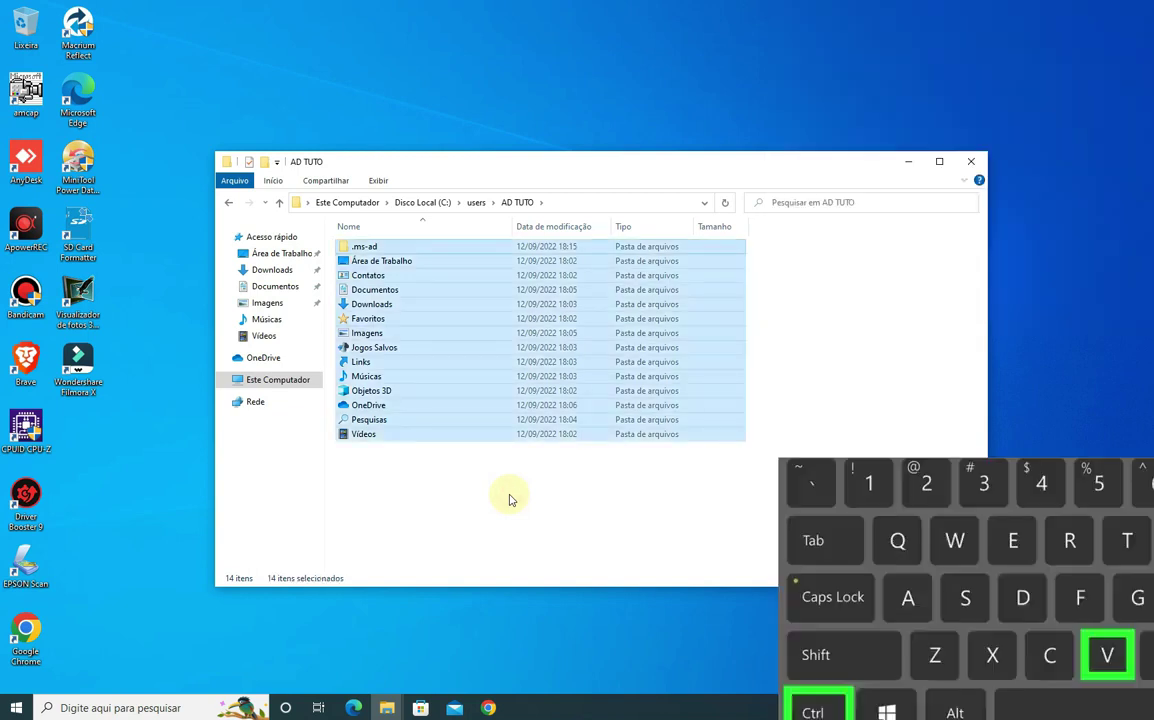
{"action": "key", "text": "ctrl+v"}
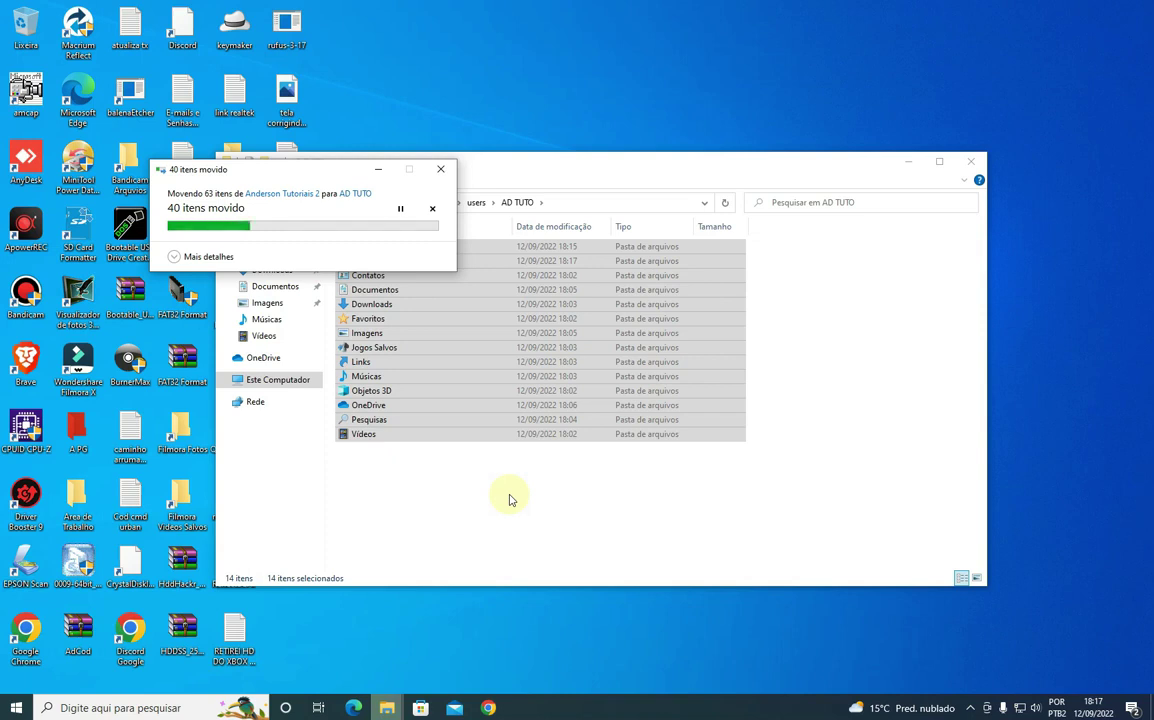
Step: Resolve the file conflicts individually by keeping only the files already in AD TUTO, and continue the transfer
{"action": "left_click", "coordinate": [466, 58]}
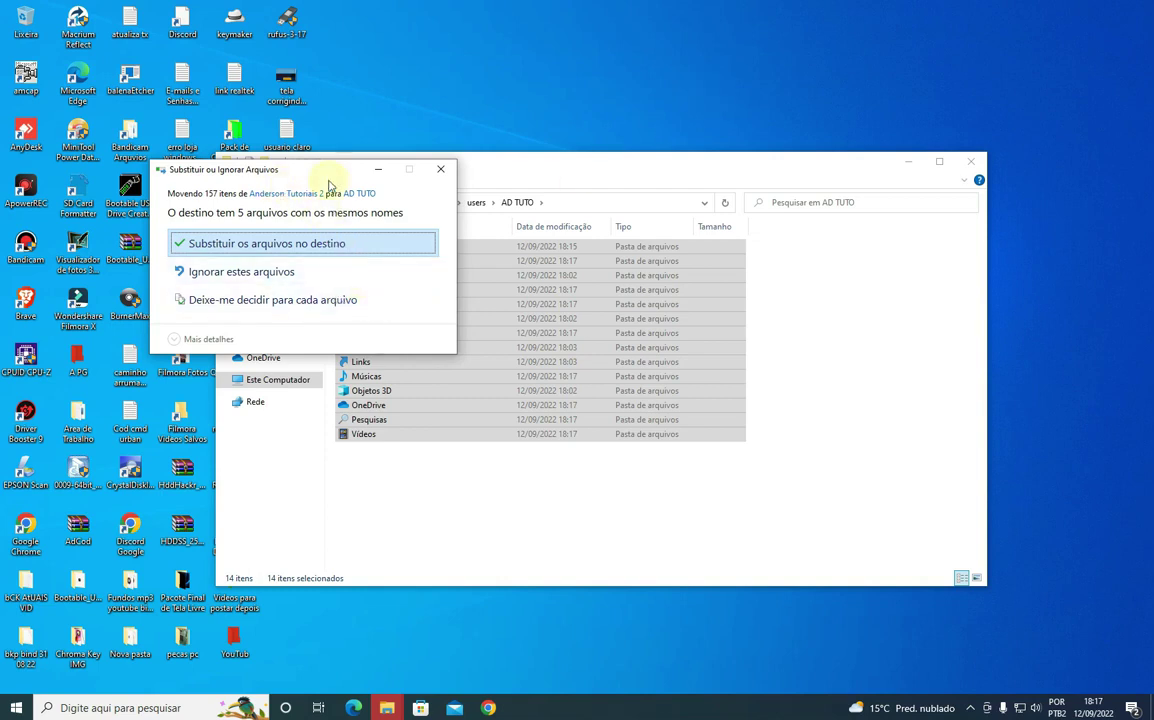
{"action": "left_click", "coordinate": [272, 303]}
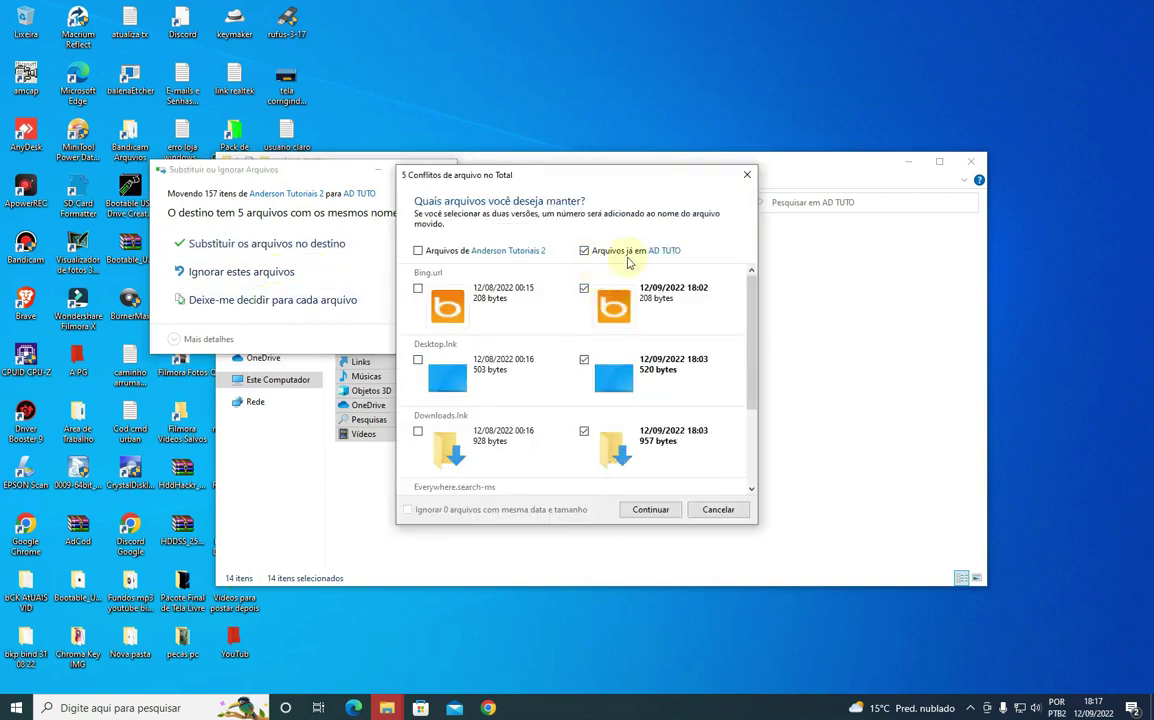
{"action": "left_click", "coordinate": [651, 510]}
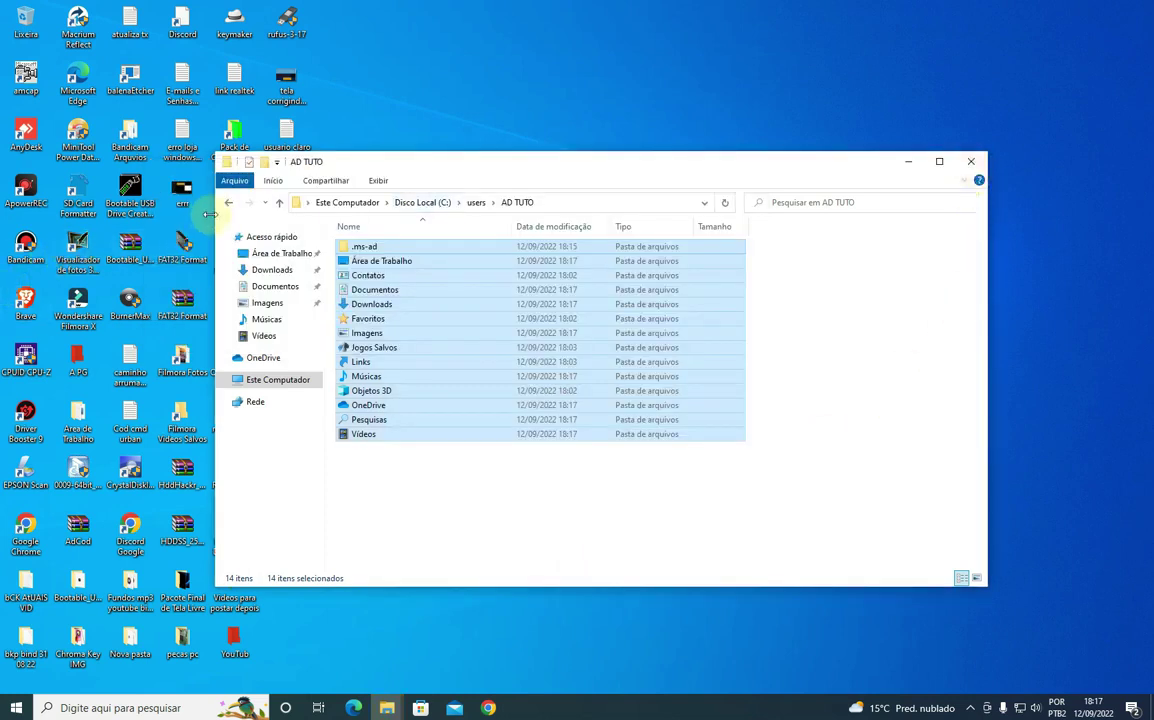
Step: Check what is left in the old profile folder and what AD TUTO contains, and close the file window
{"action": "key", "text": "alt+Left"}
{"action": "double_click", "coordinate": [427, 278]}
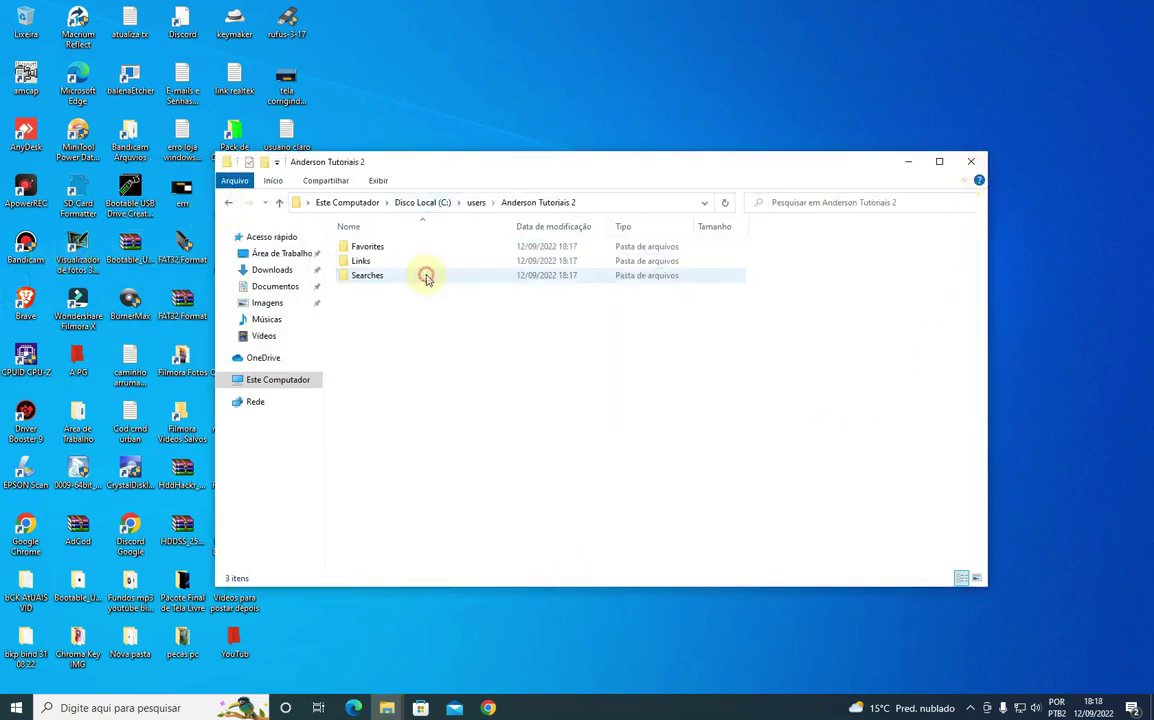
{"action": "key", "text": "alt+Left"}
{"action": "double_click", "coordinate": [413, 263]}
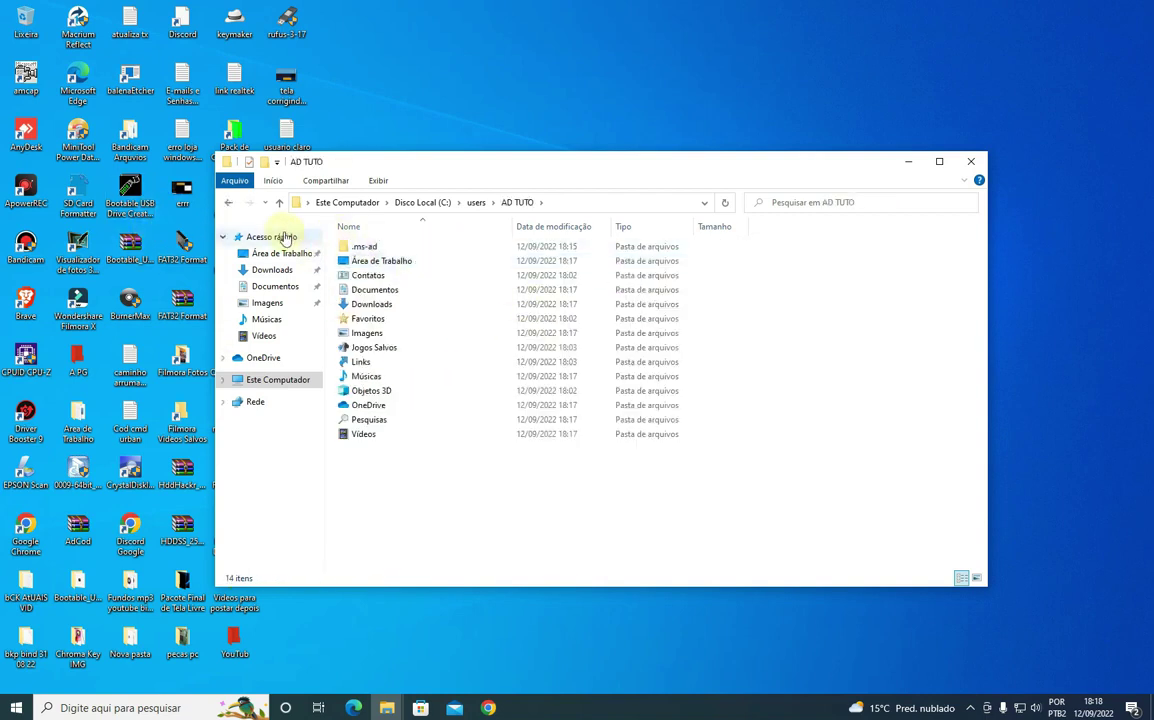
{"action": "left_click", "coordinate": [970, 161]}
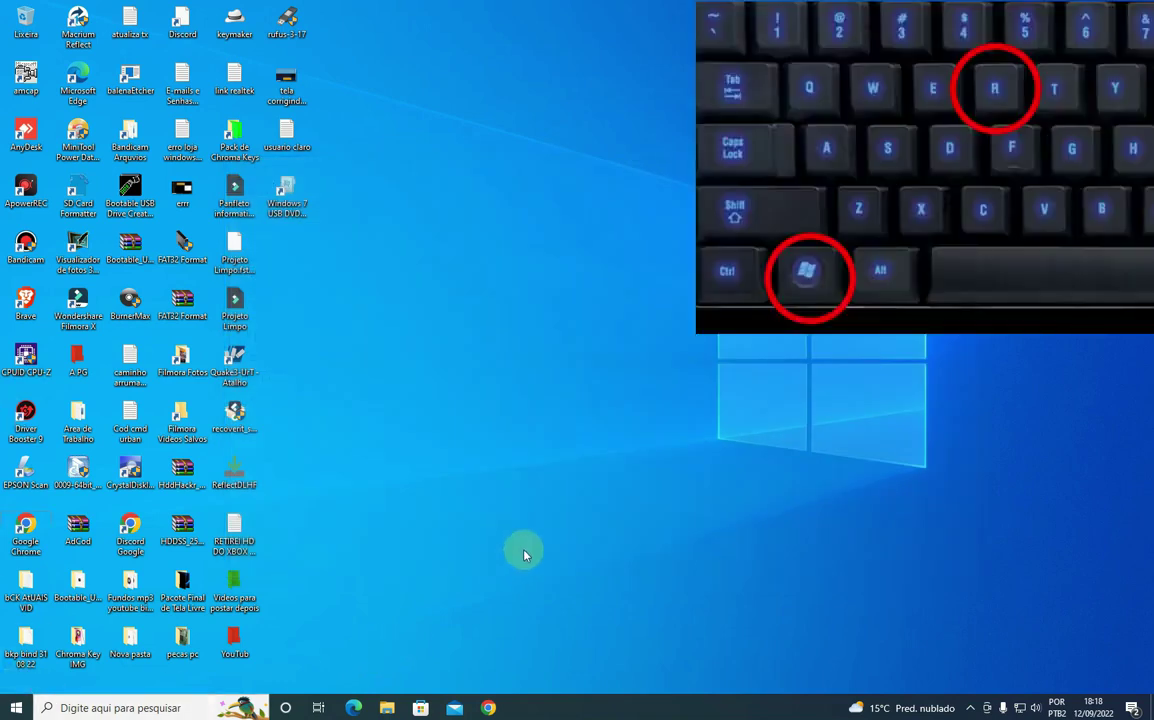
Step: Run netplwiz to open the user accounts window
{"action": "key", "text": "super+r"}
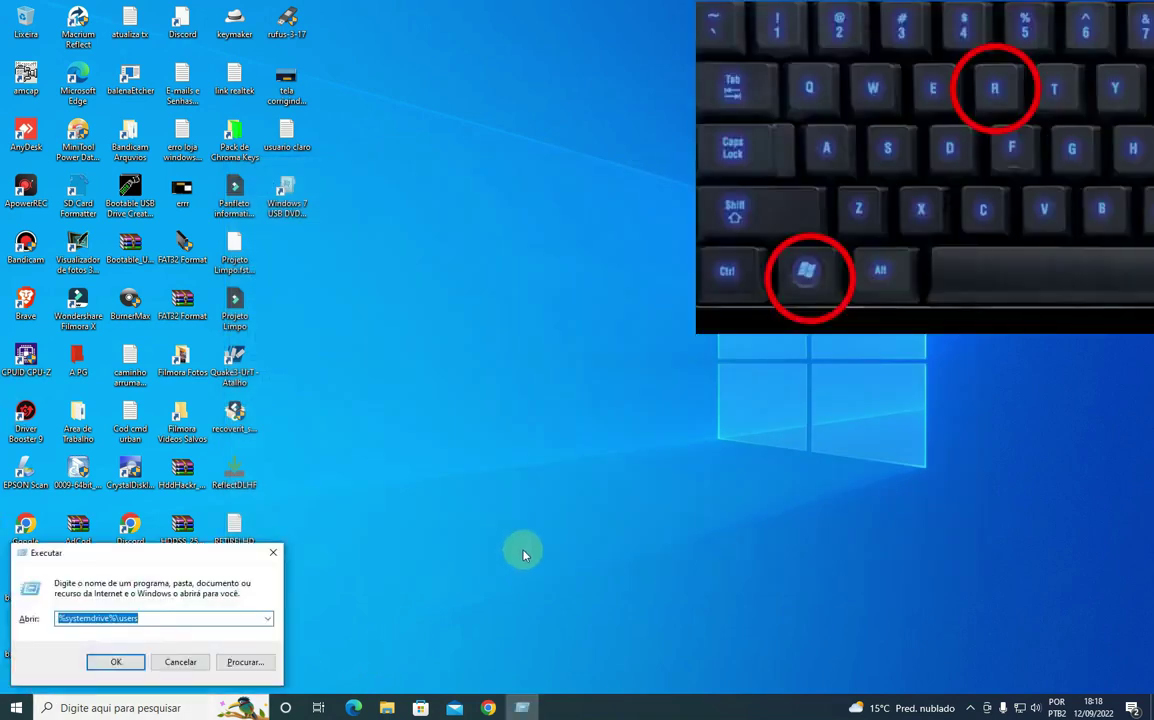
{"action": "left_click", "coordinate": [268, 622]}
{"action": "type", "text": "netplwiz"}
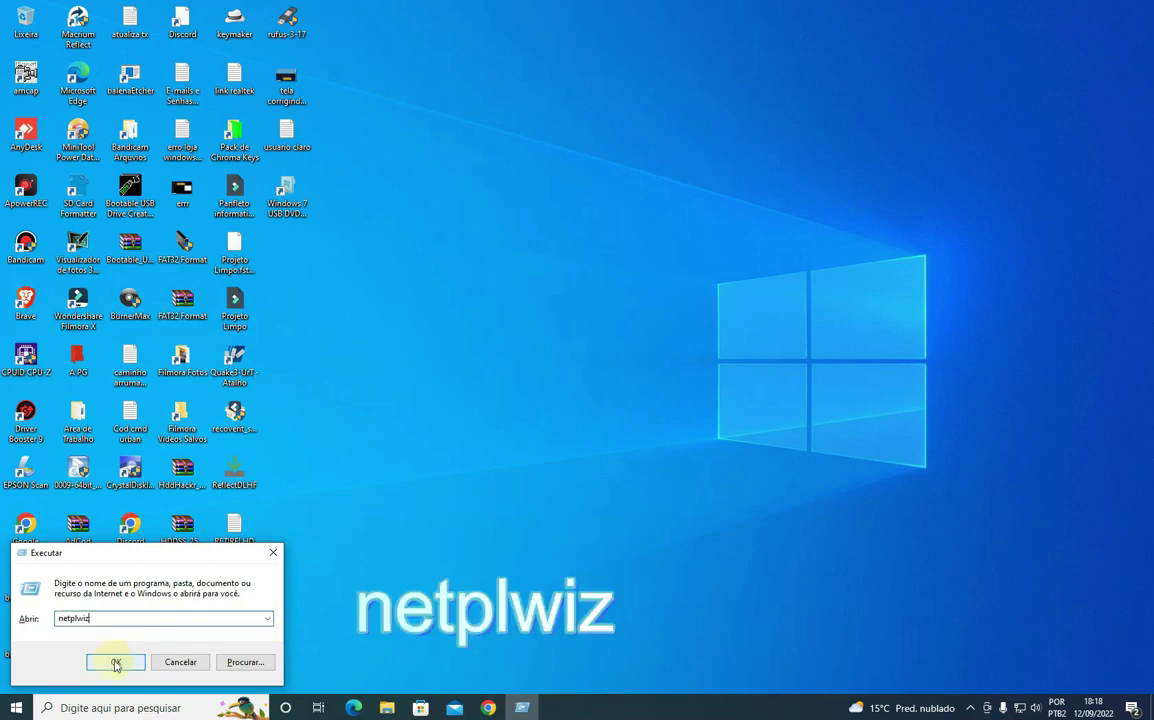
{"action": "left_click", "coordinate": [116, 662]}
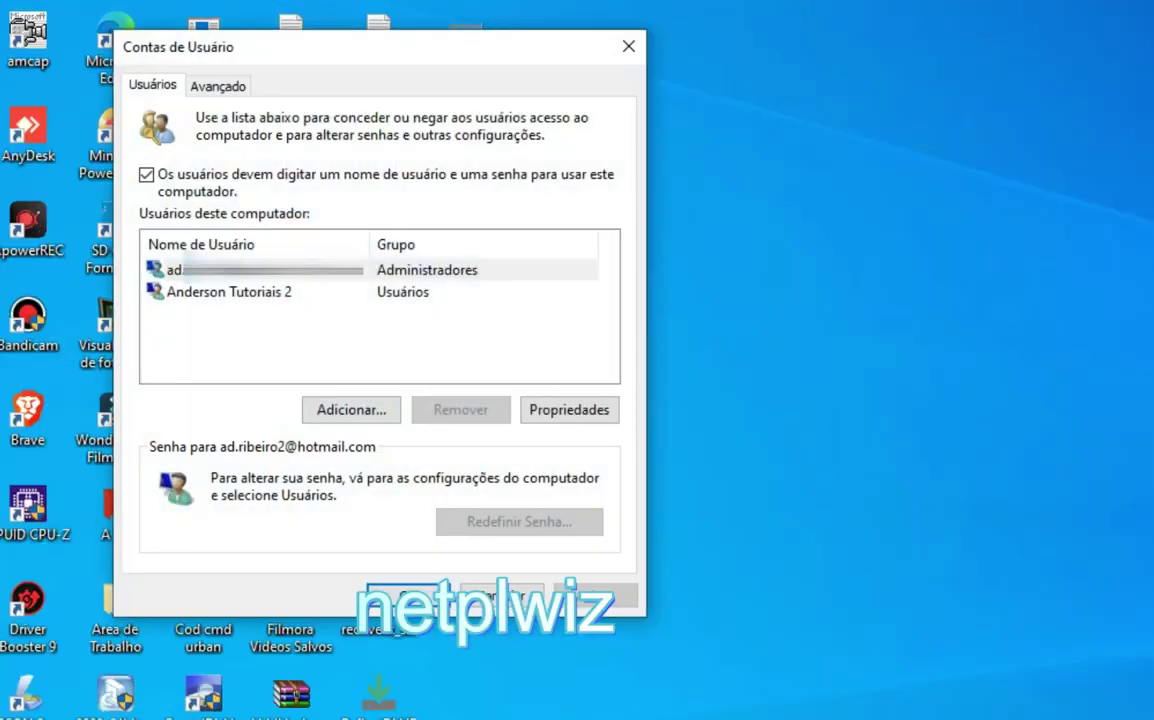
Step: Examine the old standard account's general properties and group membership, and close its properties
{"action": "left_click", "coordinate": [250, 298]}
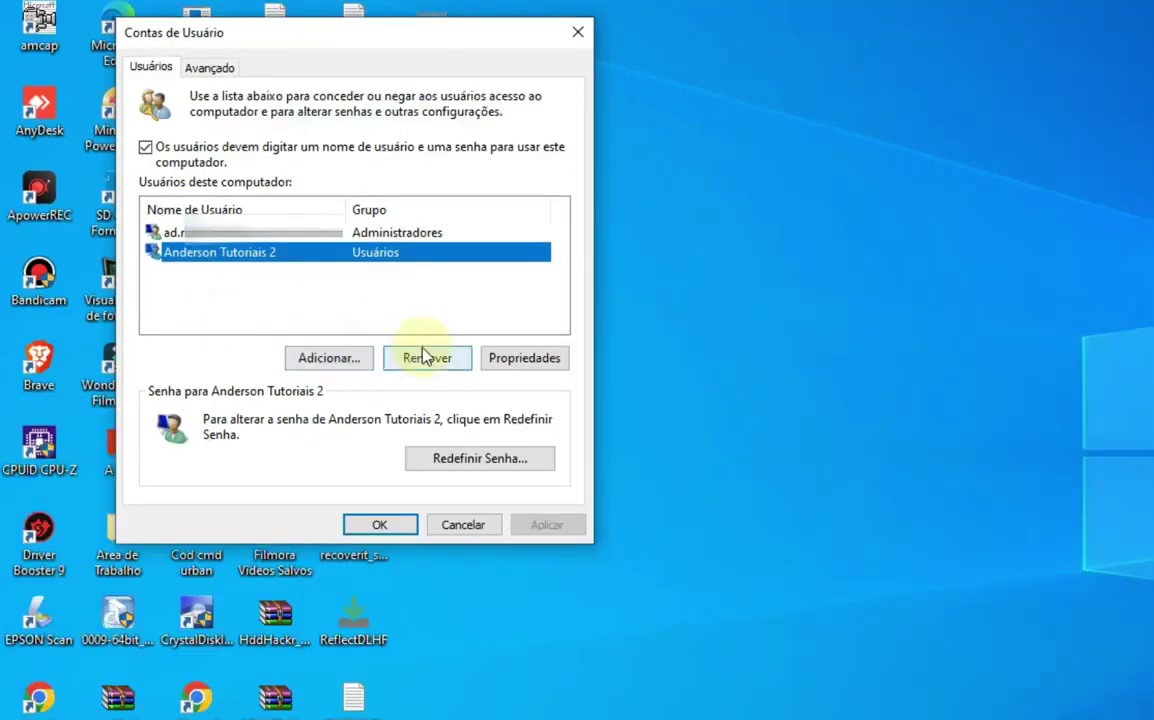
{"action": "left_click", "coordinate": [505, 360]}
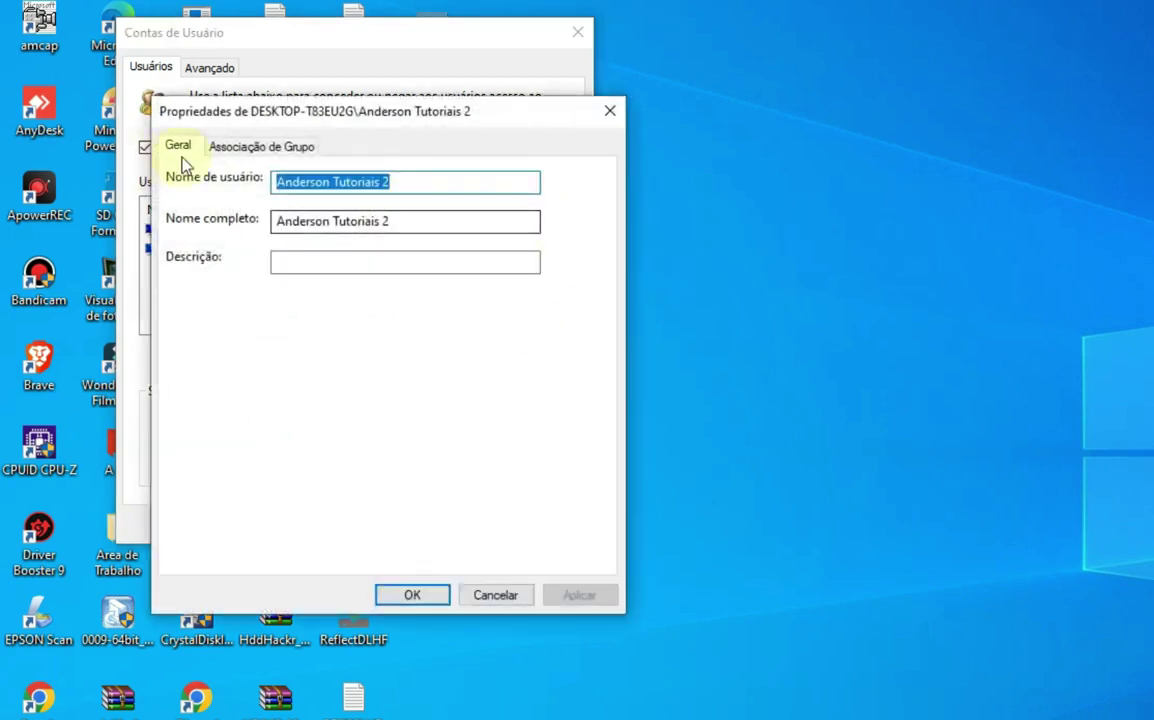
{"action": "left_click", "coordinate": [282, 147]}
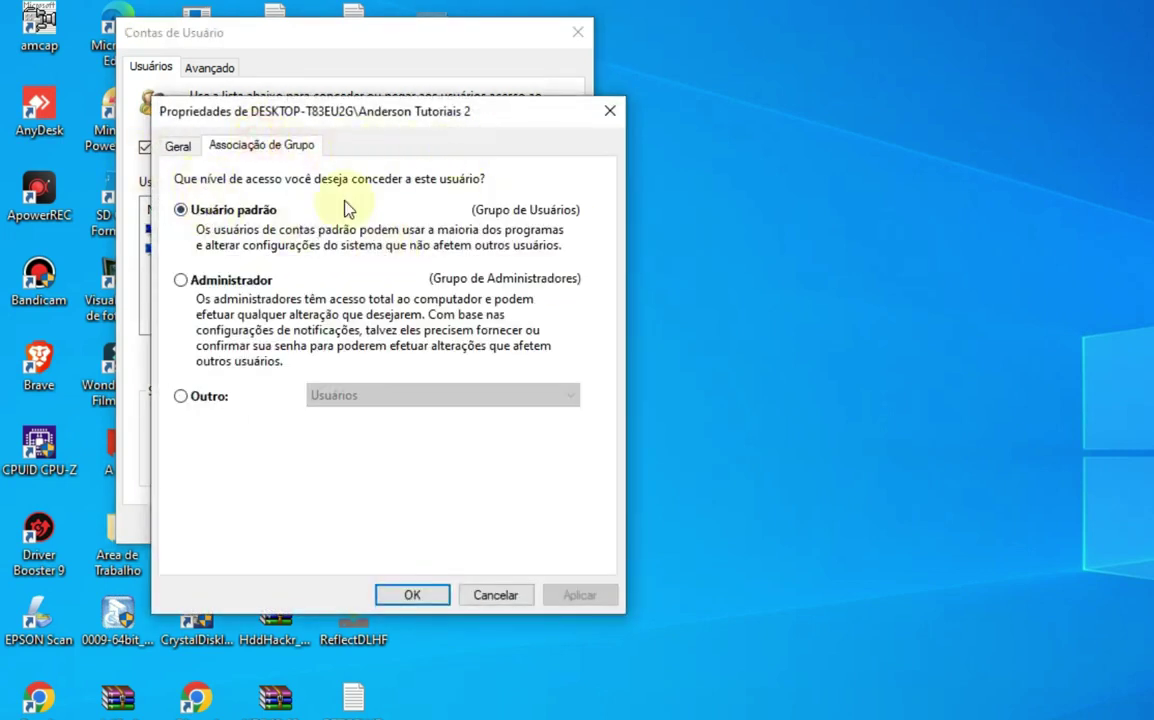
{"action": "left_click", "coordinate": [612, 110]}
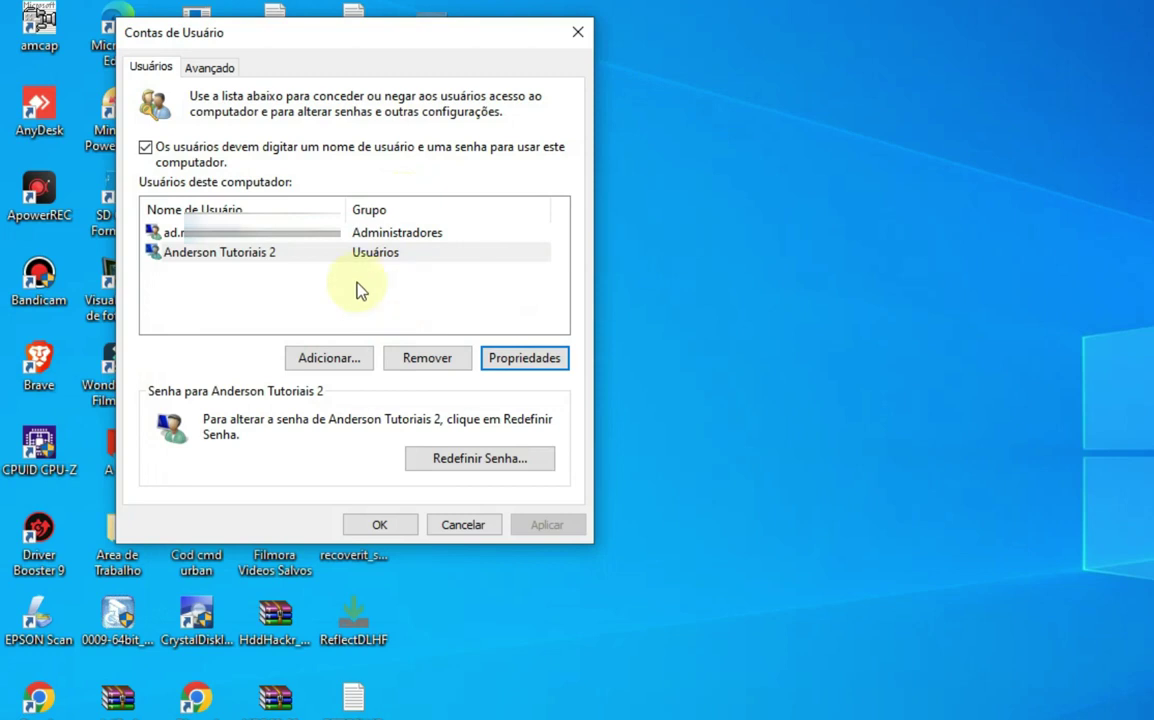
Step: Remove the old standard account from the computer's user list and confirm the removal
{"action": "left_click", "coordinate": [324, 254]}
{"action": "left_click", "coordinate": [427, 357]}
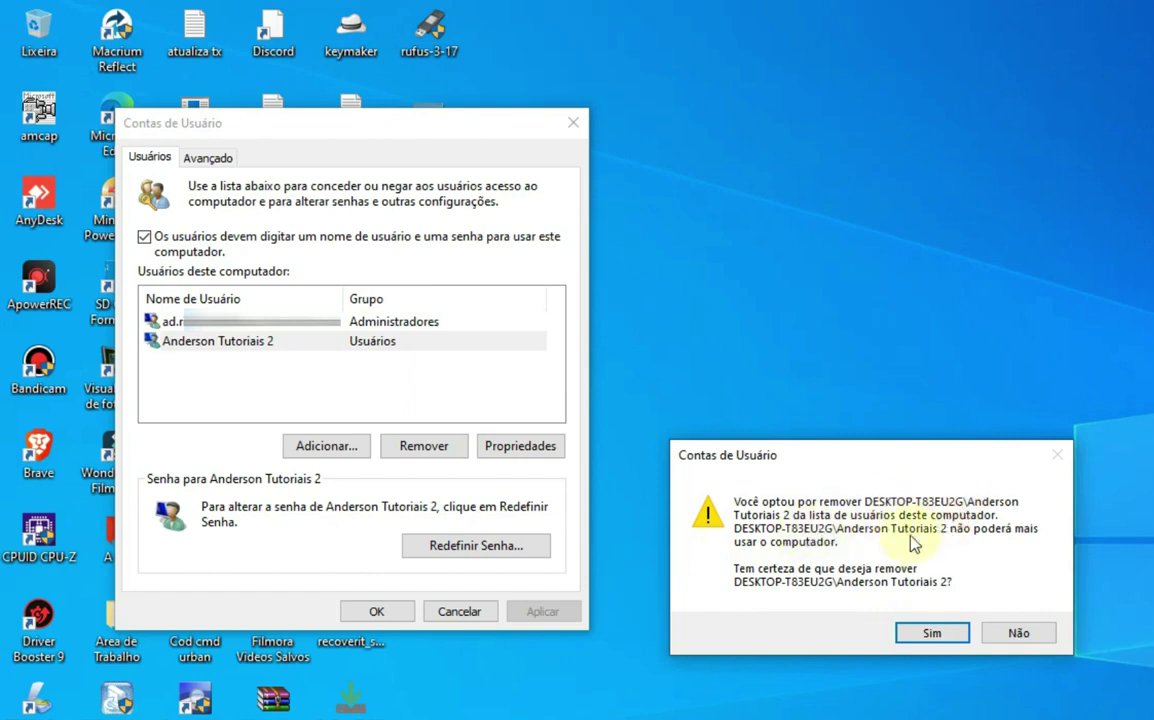
{"action": "left_click", "coordinate": [932, 635]}
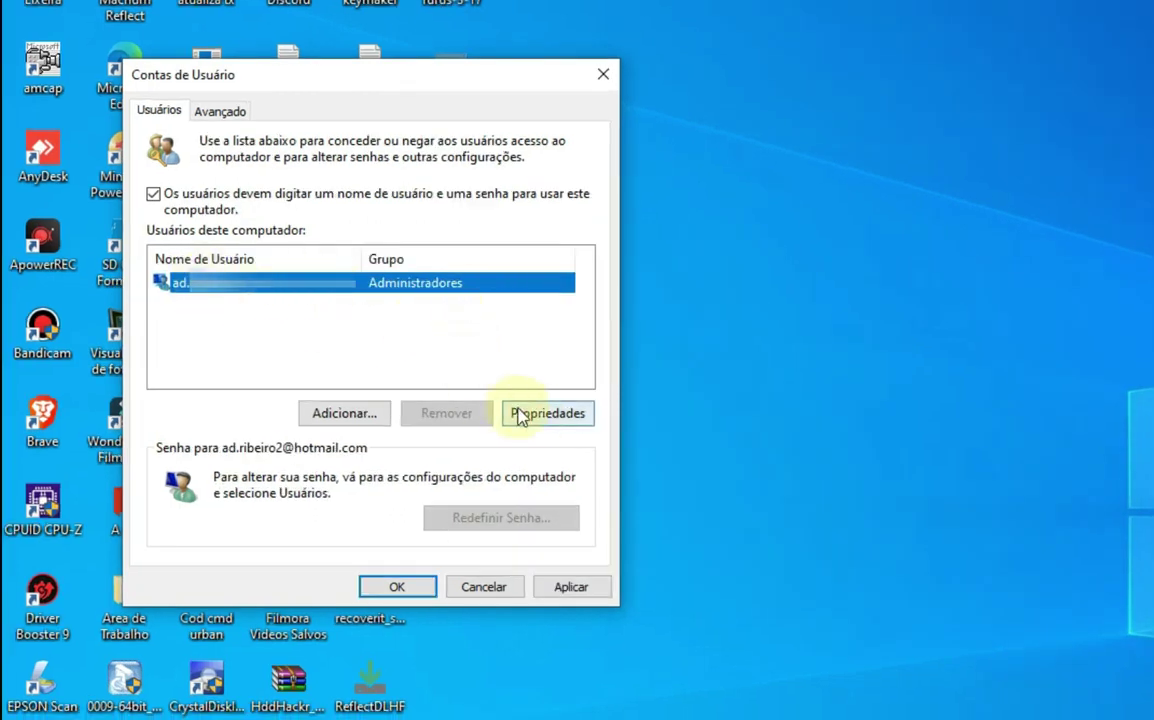
Step: Apply the Administrador access level to the remaining AD TUTO account, then save and close the user accounts window
{"action": "left_click", "coordinate": [520, 414]}
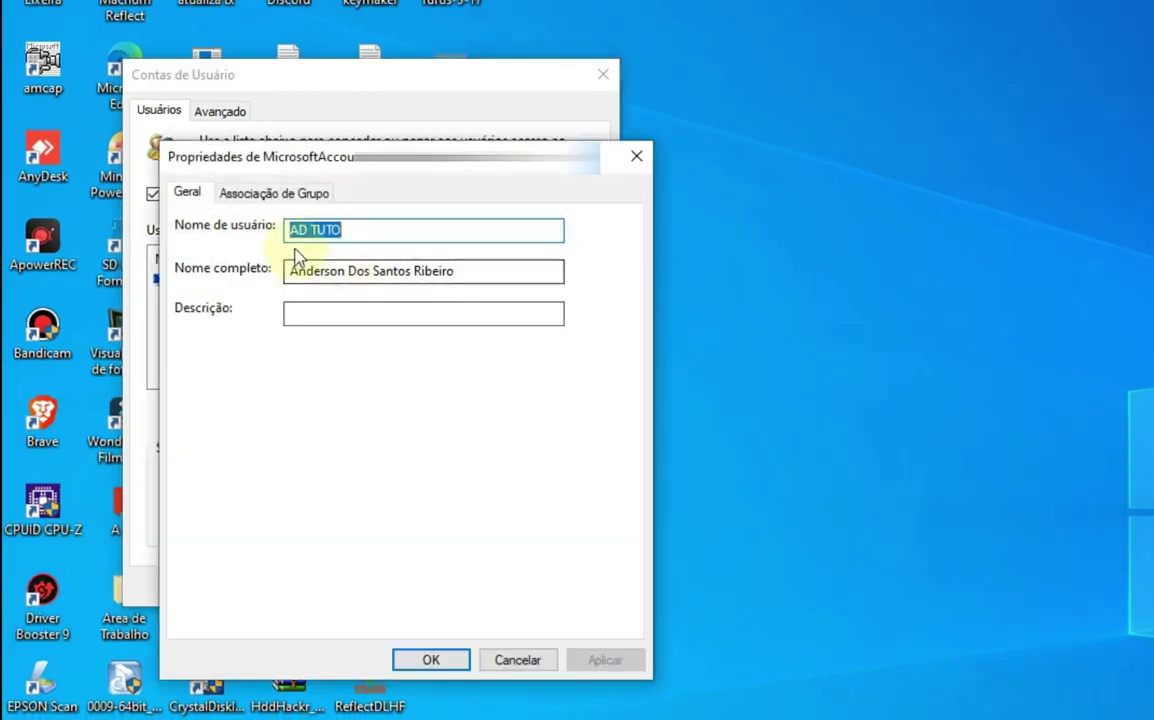
{"action": "left_click", "coordinate": [274, 196]}
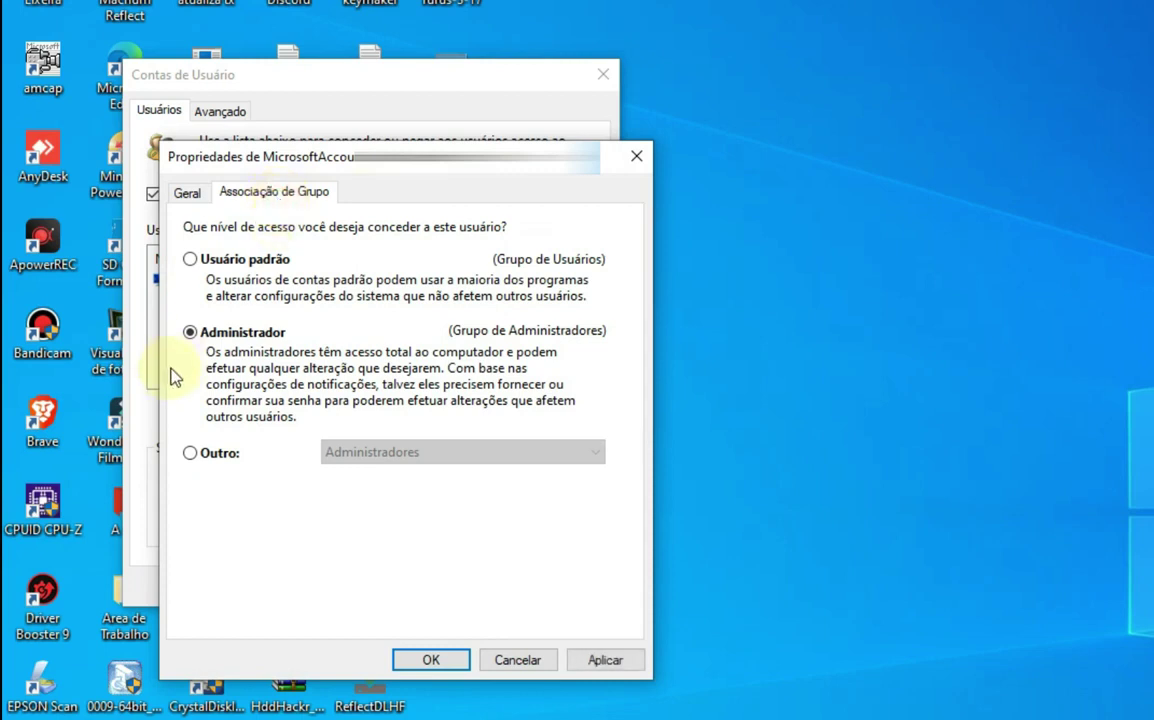
{"action": "left_click", "coordinate": [628, 662]}
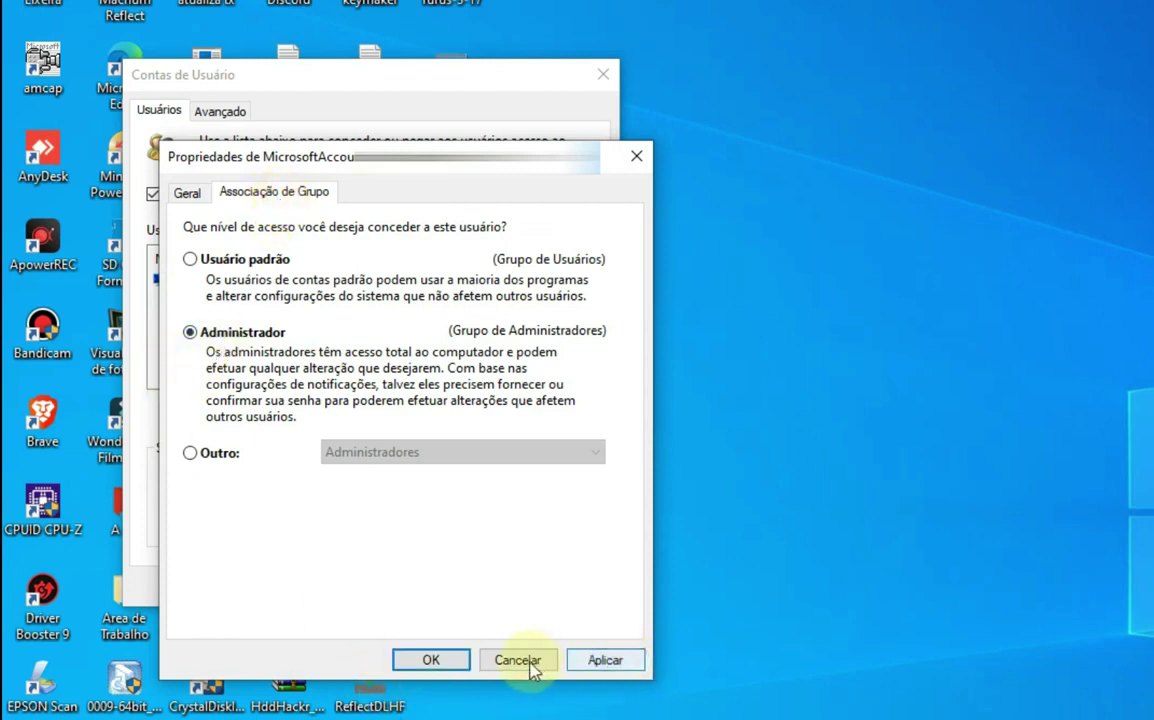
{"action": "left_click", "coordinate": [421, 662]}
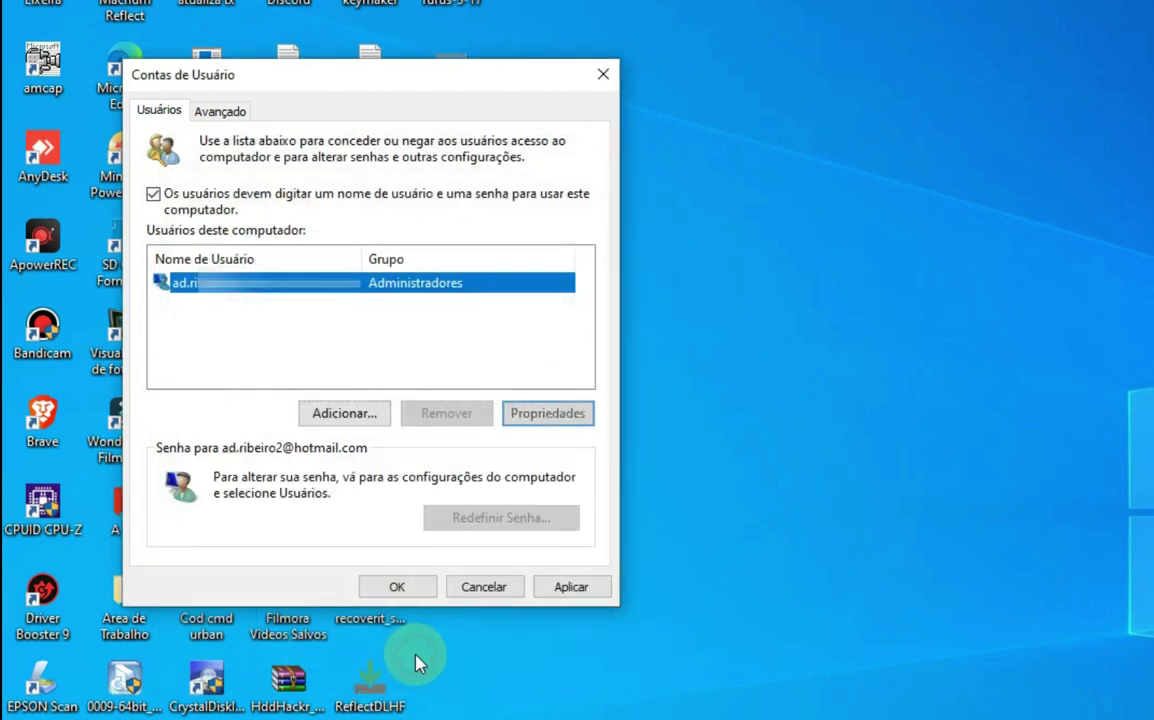
{"action": "left_click", "coordinate": [580, 589]}
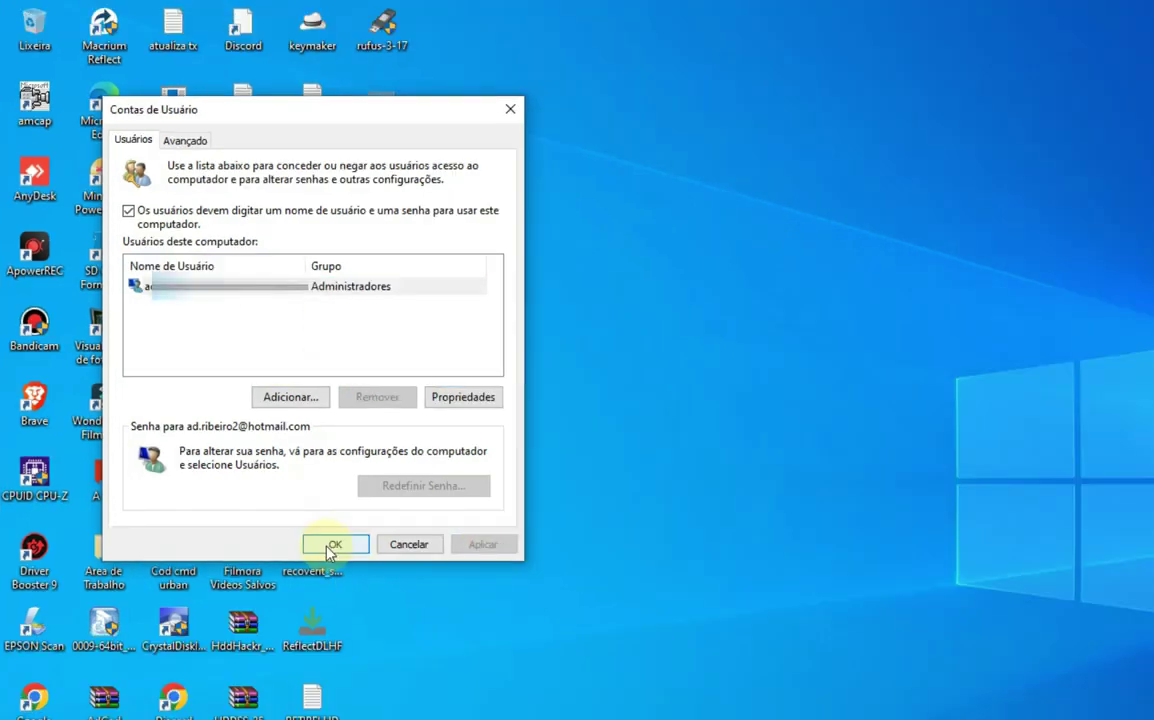
{"action": "left_click", "coordinate": [331, 548]}
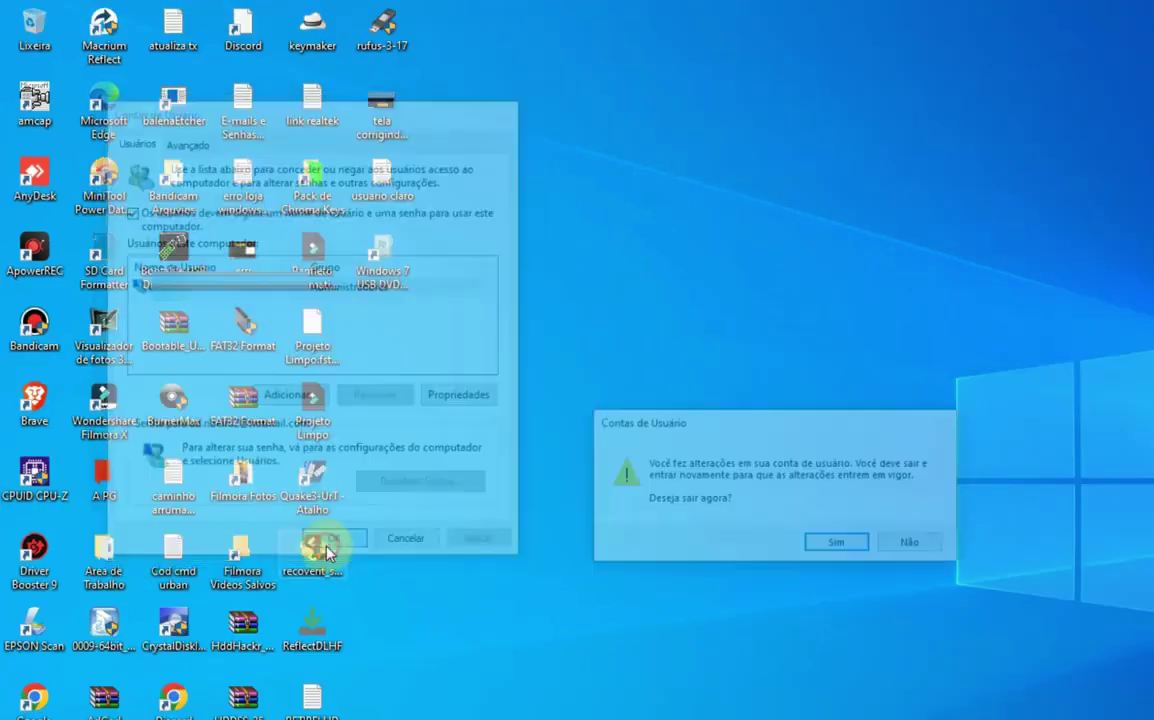